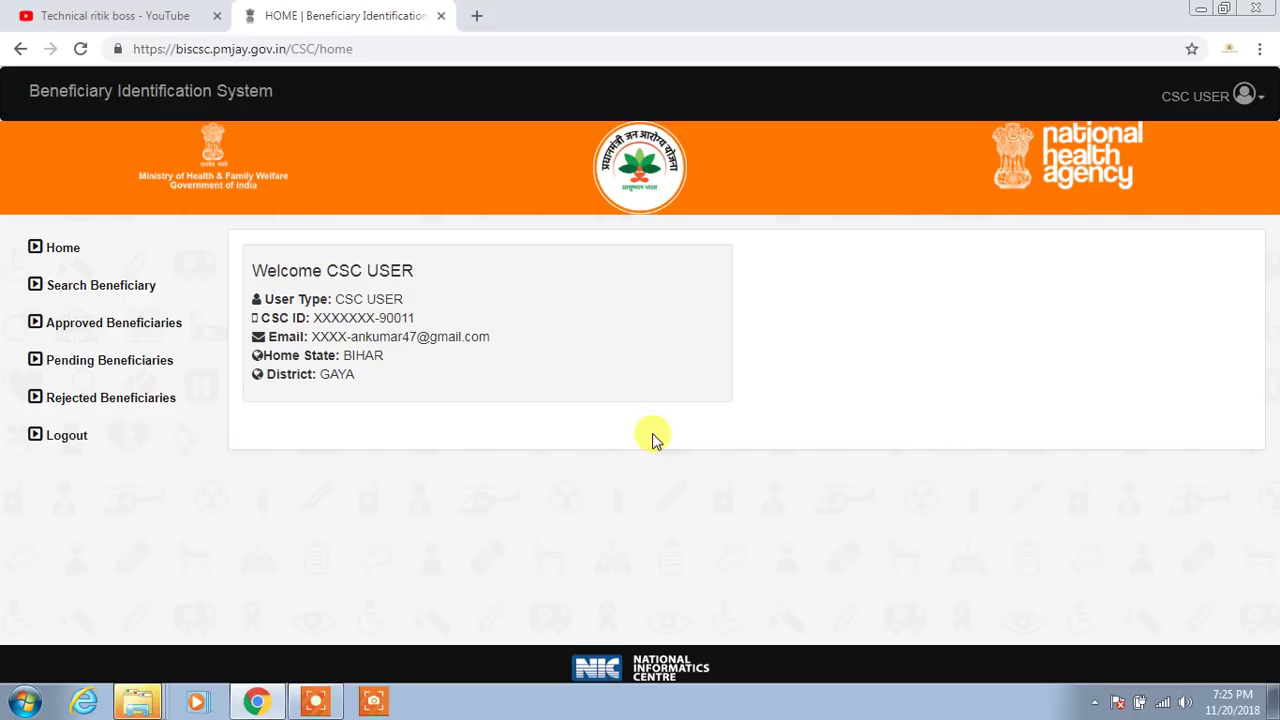
Open Search Beneficiary and switch the search parameter to By SECC Name
click(148, 293)
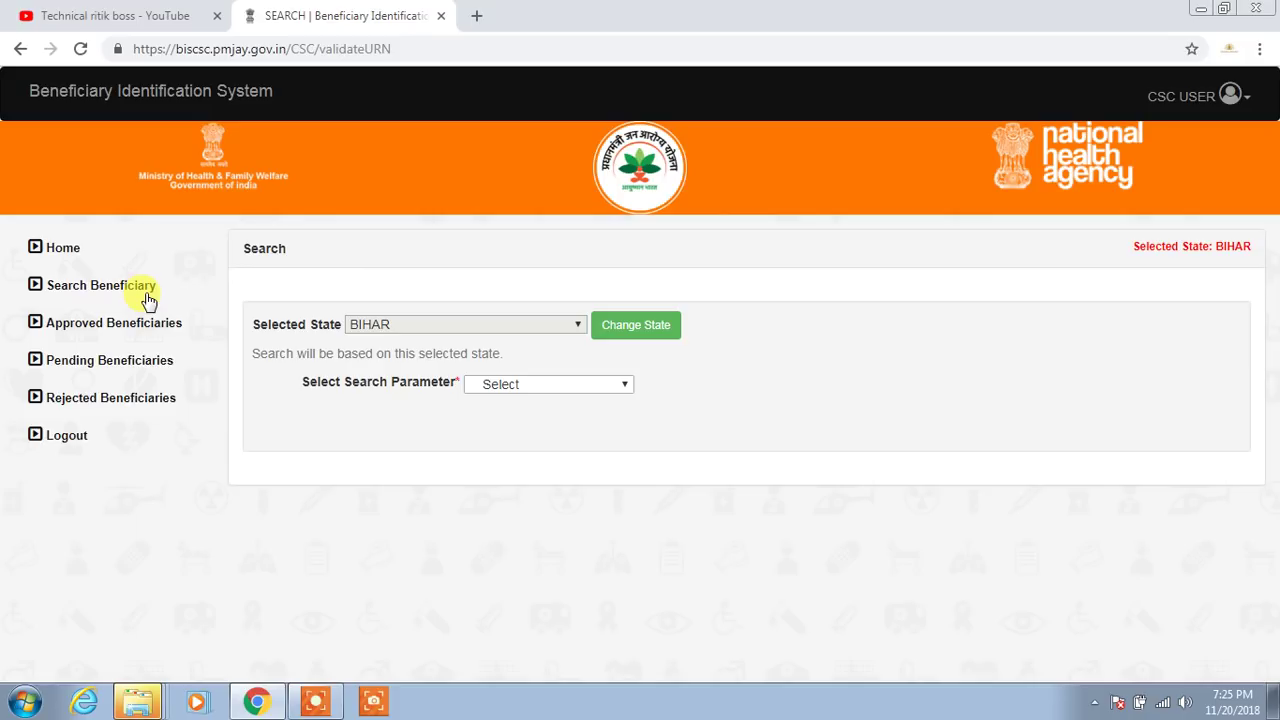
click(574, 387)
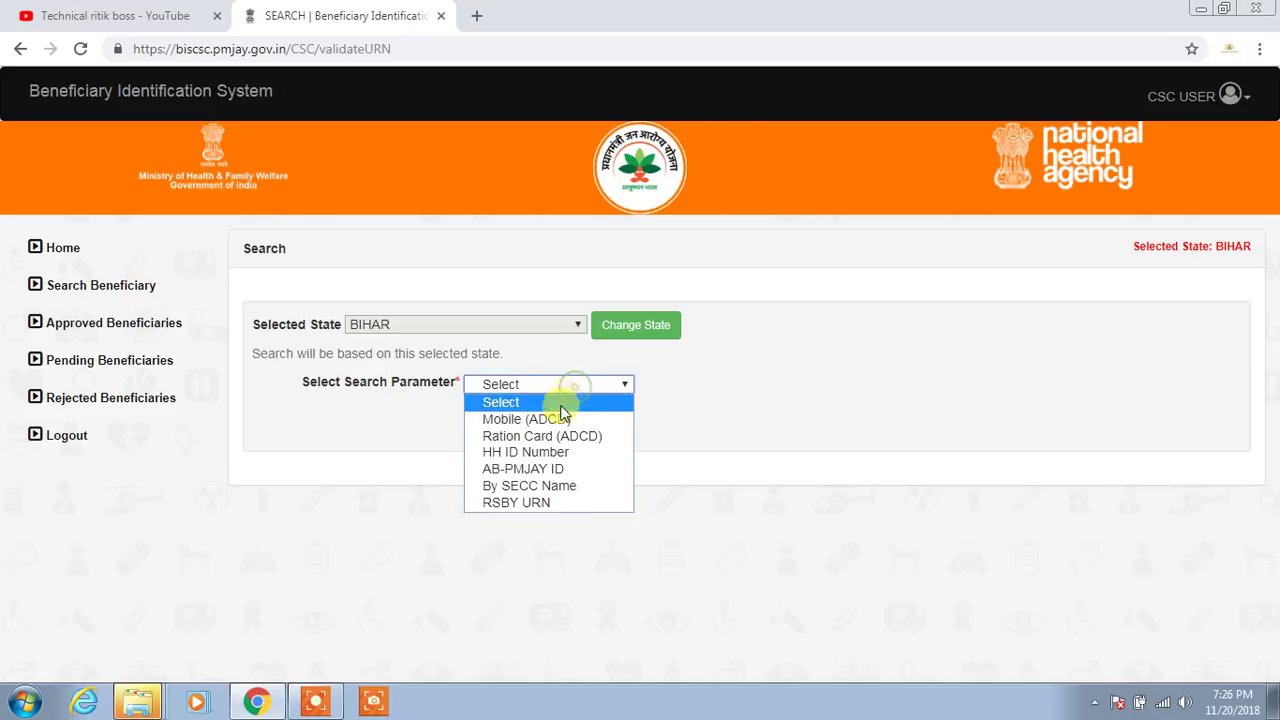
click(558, 486)
click(630, 463)
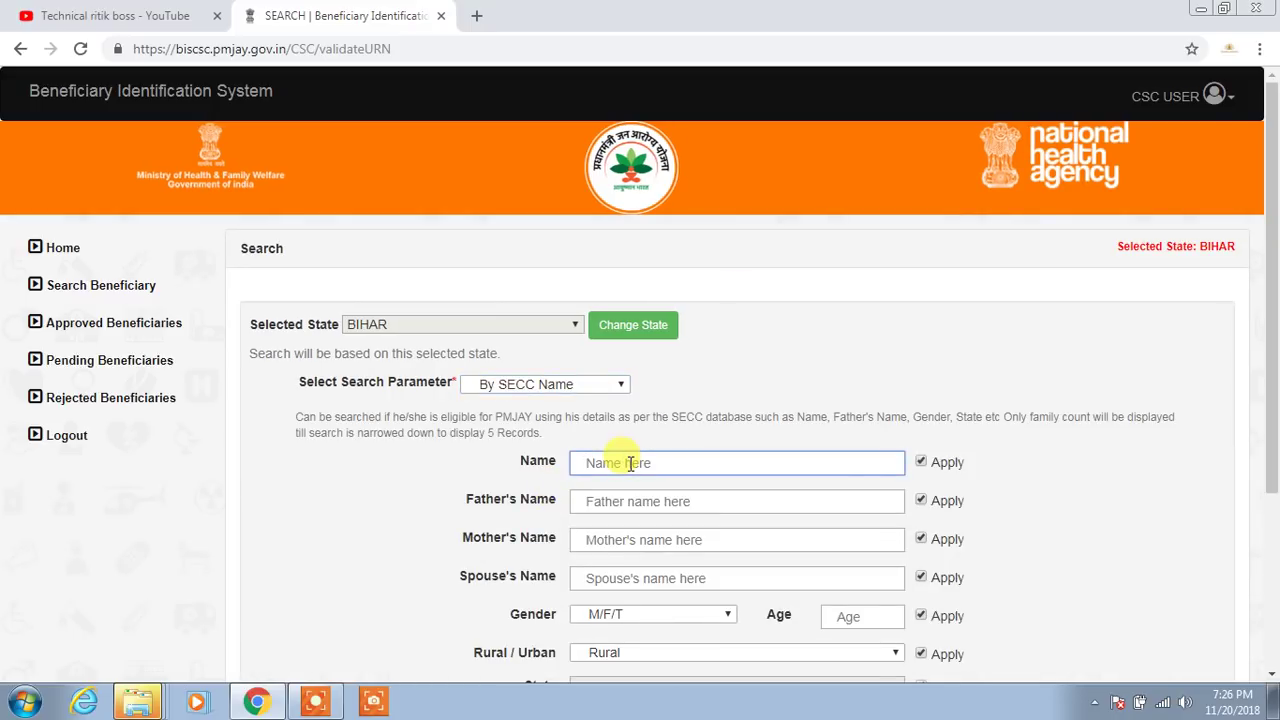
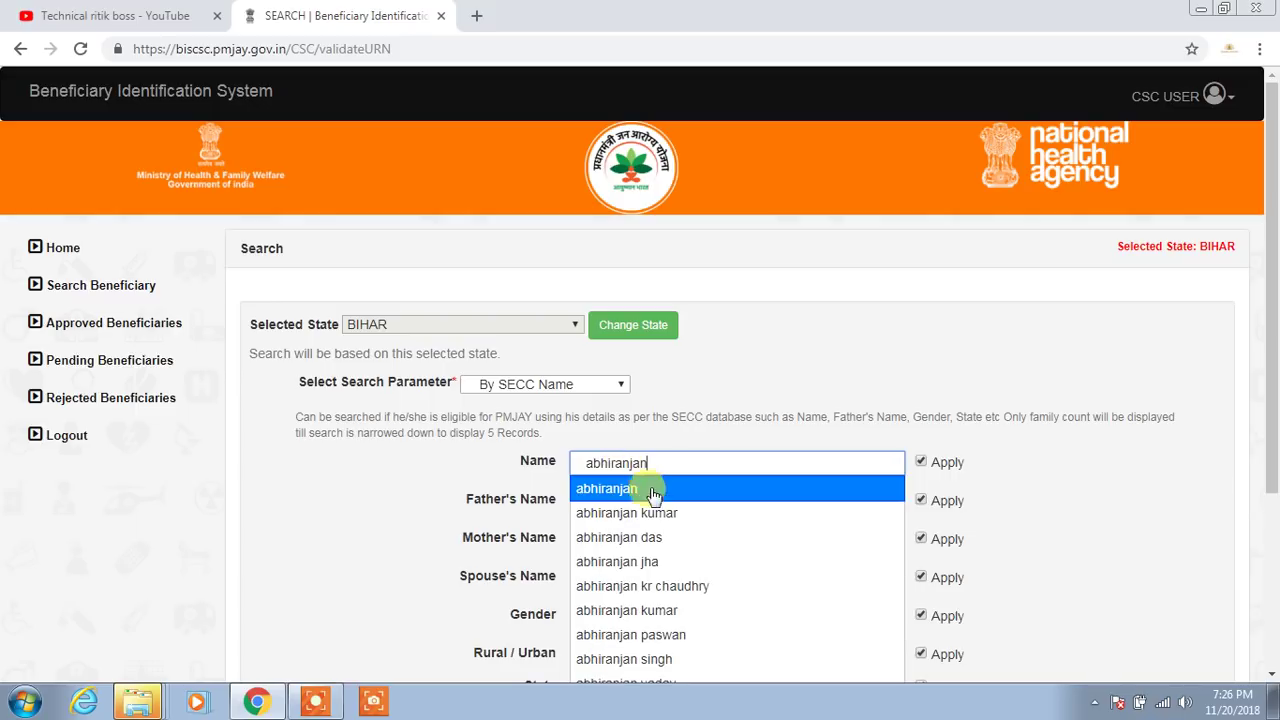
Search by the beneficiary's name and pin code, then try Collect KYC on the single Panchanpur, Gaya record
click(654, 511)
scroll(656, 510, down, 2)
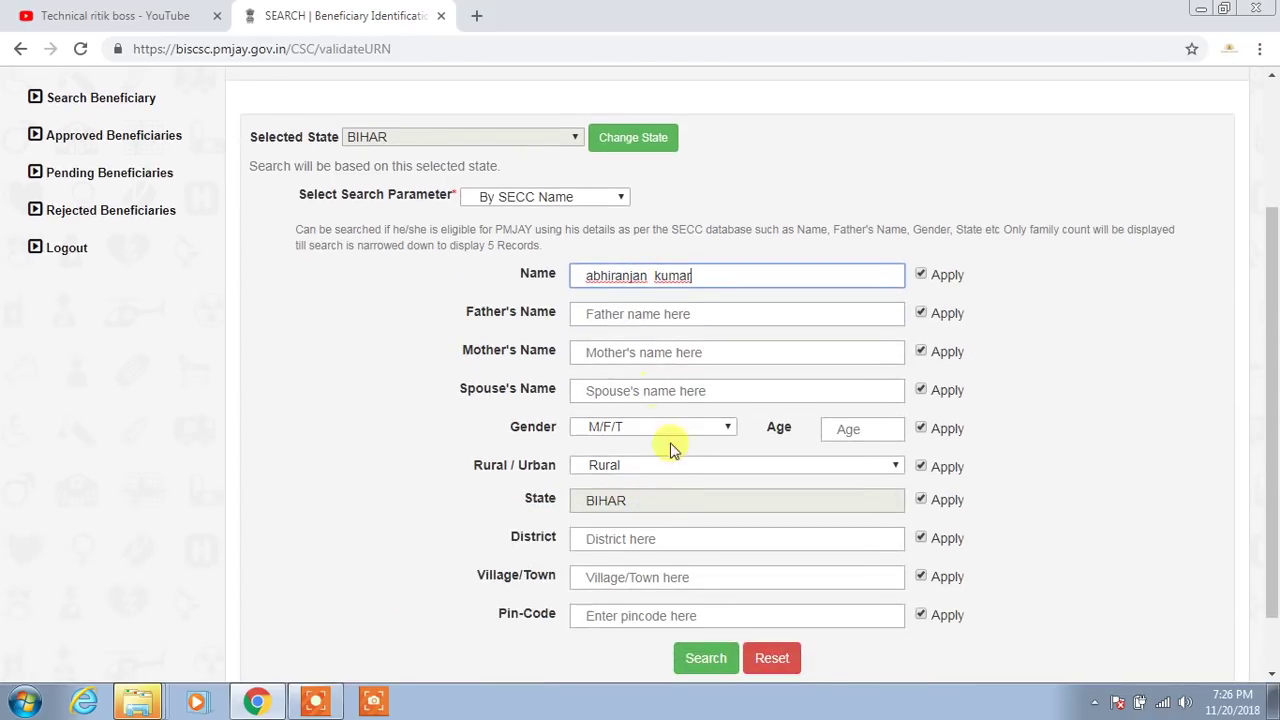
click(627, 622)
text(824236)
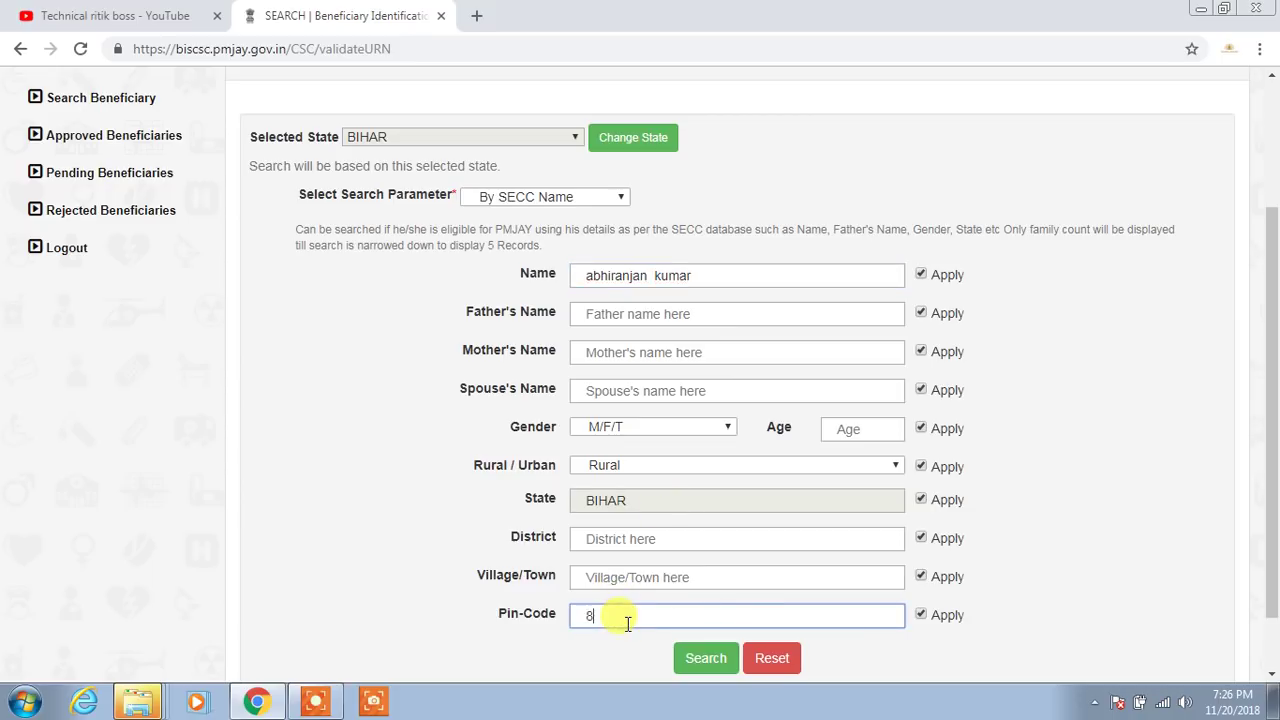
click(685, 658)
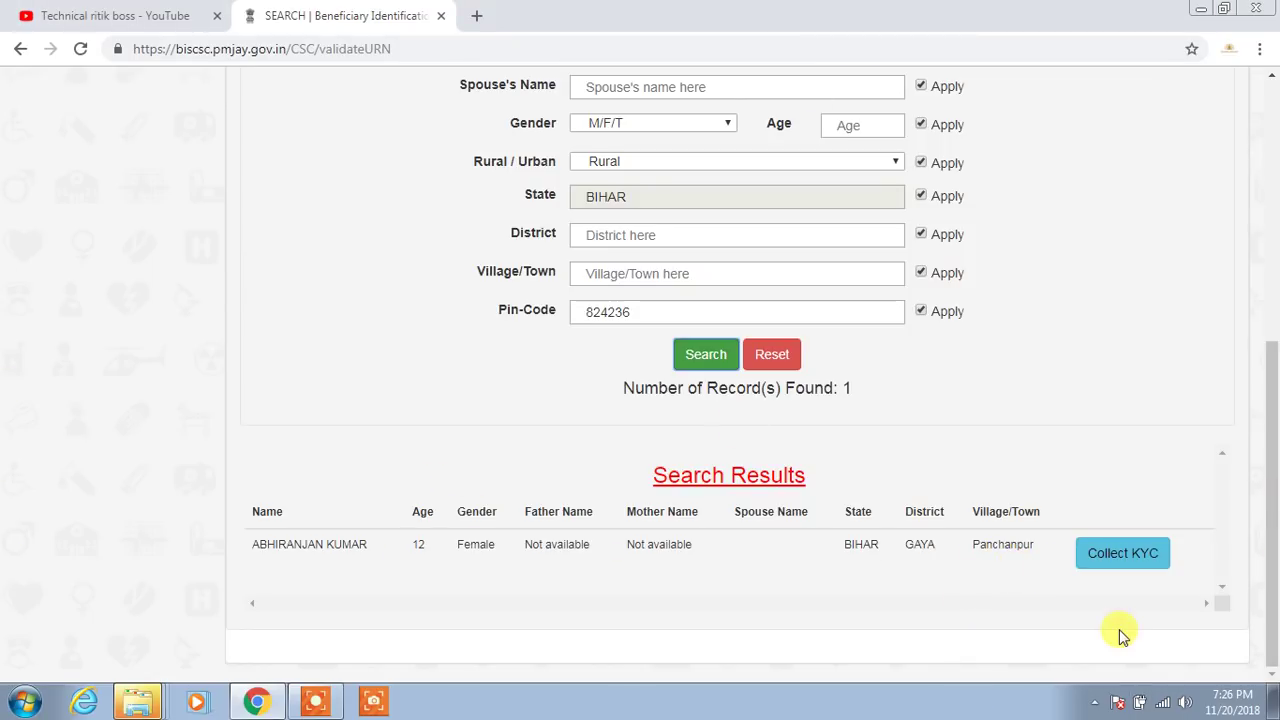
click(1134, 572)
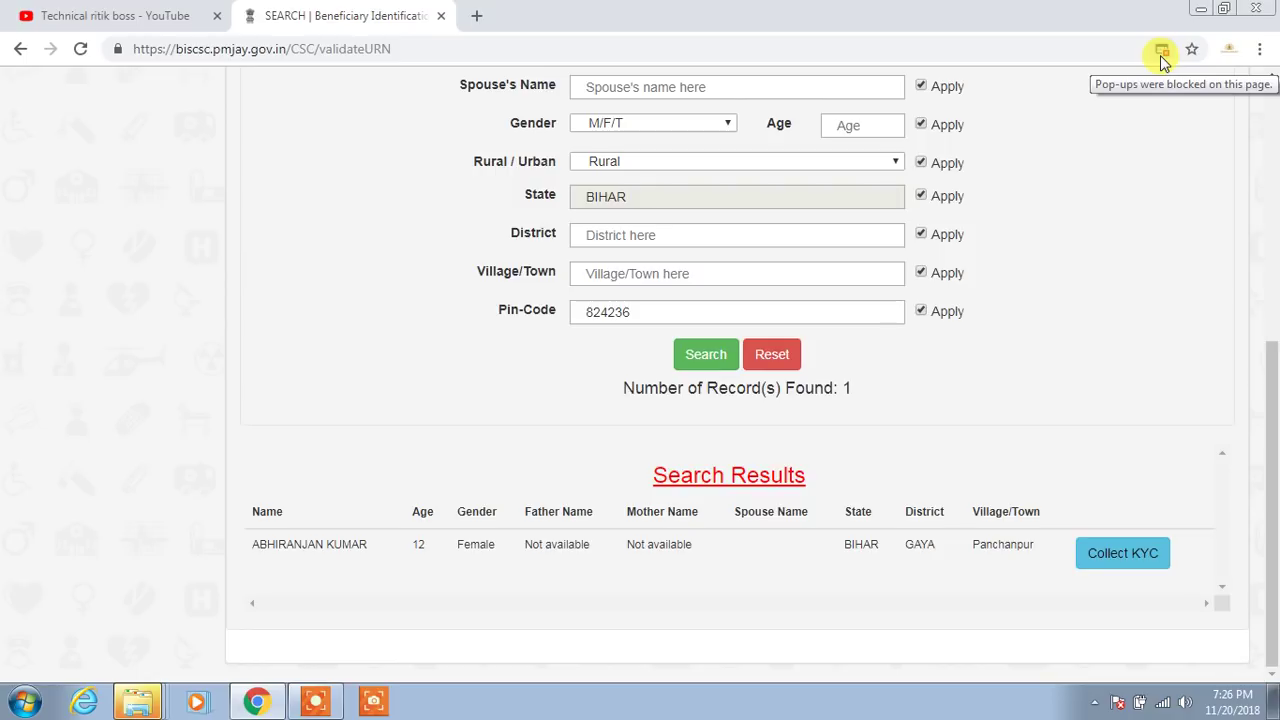
Always allow pop-ups and redirects from the beneficiary site, then retry Collect KYC
click(1163, 52)
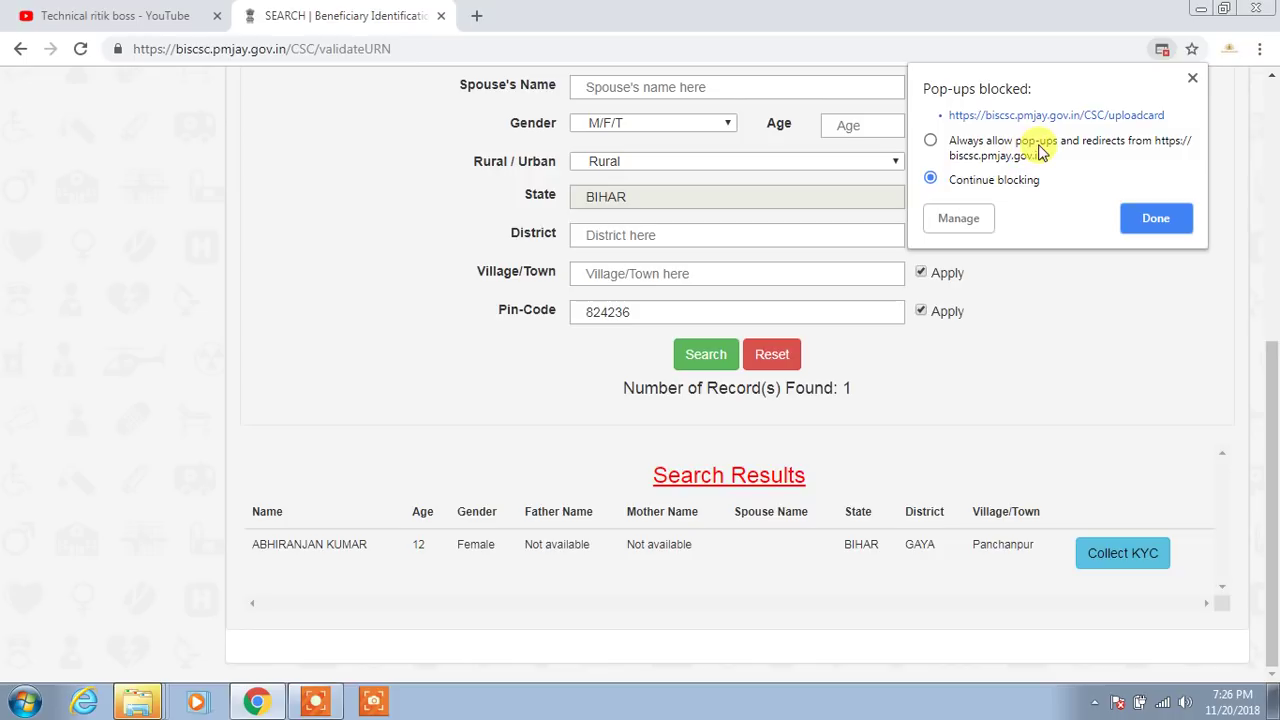
click(931, 142)
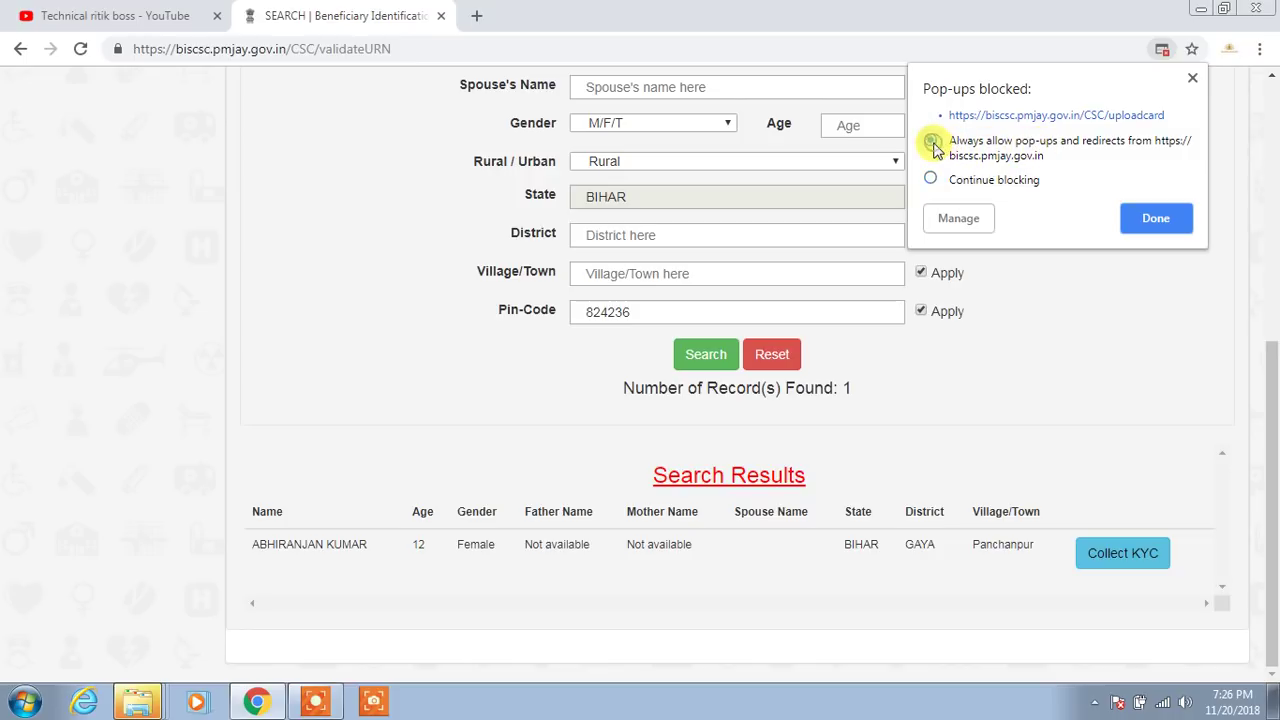
click(1170, 230)
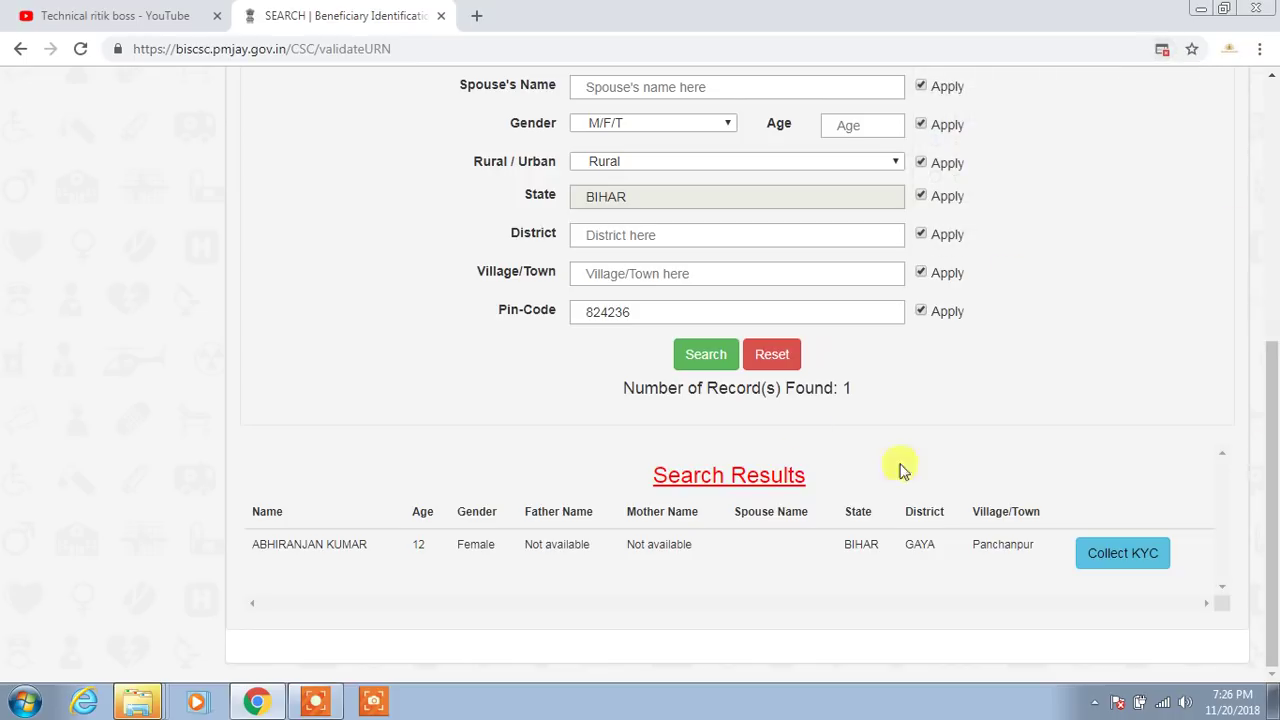
click(1119, 569)
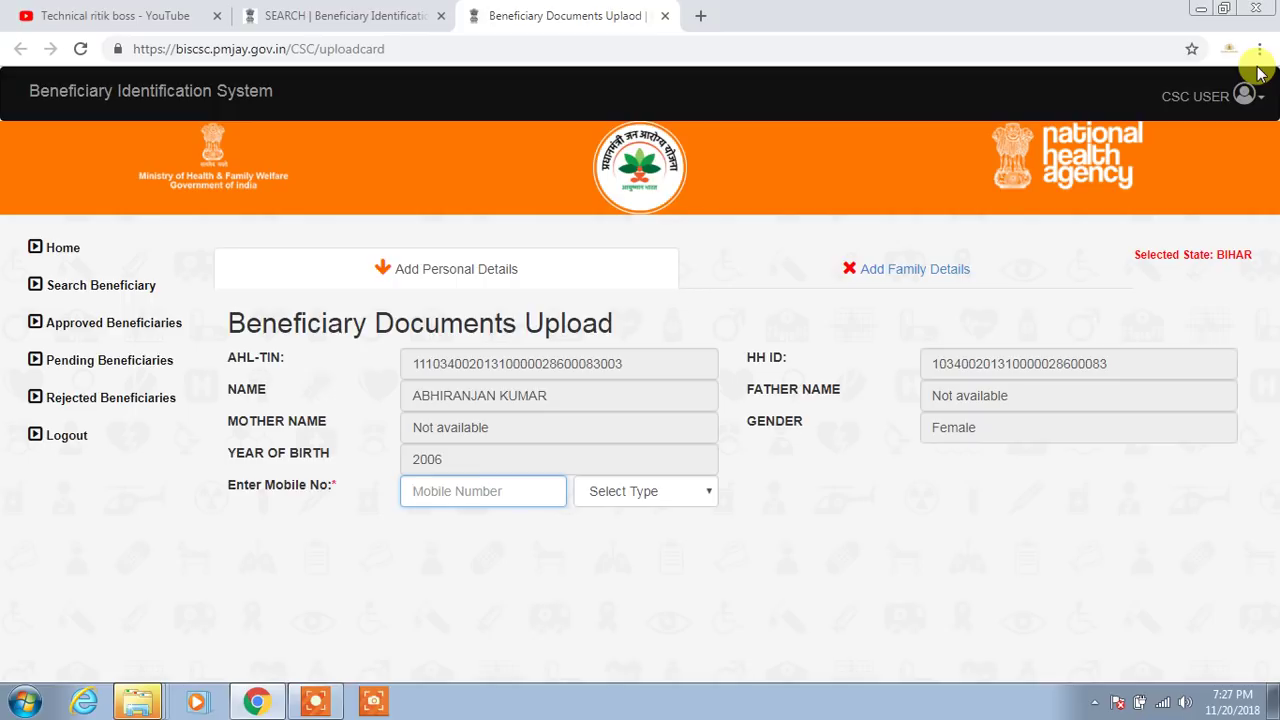
Open a new blank Chrome tab beside the Documents Upload tab
click(701, 17)
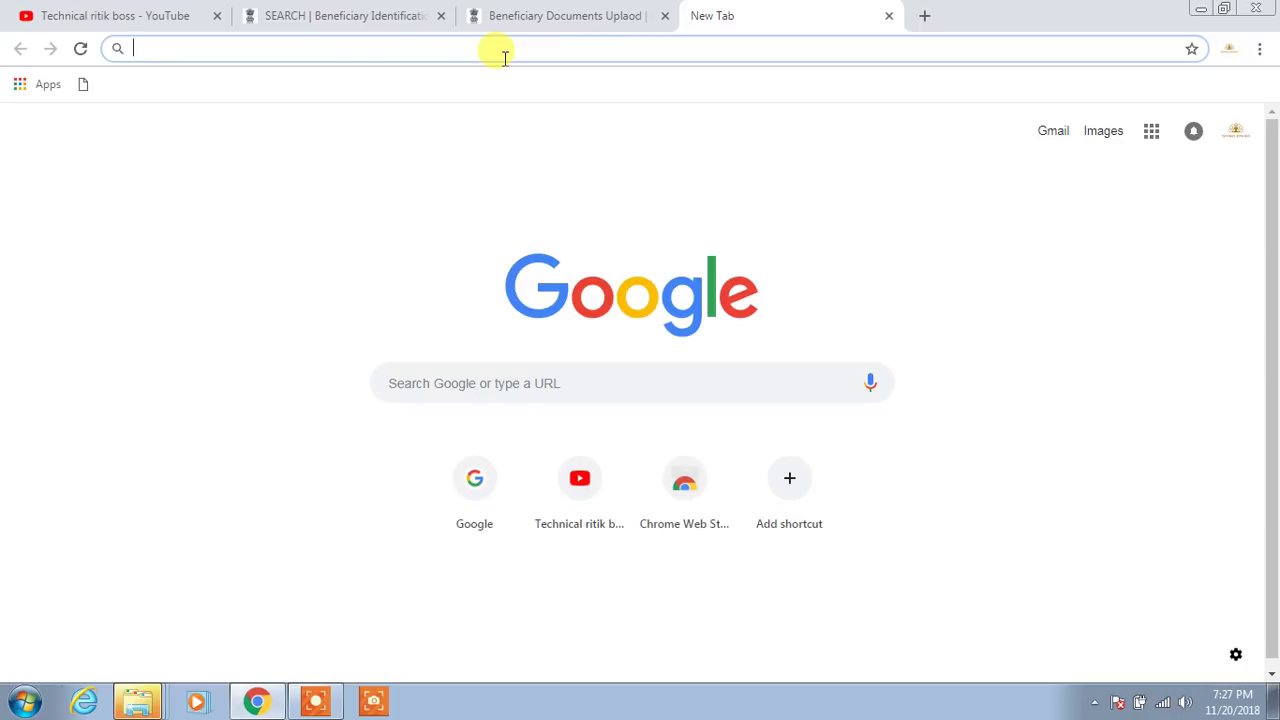
Go to chrome://chrome-urls, then edit the address to chrome://flags and open the Experiments page
text(ch)
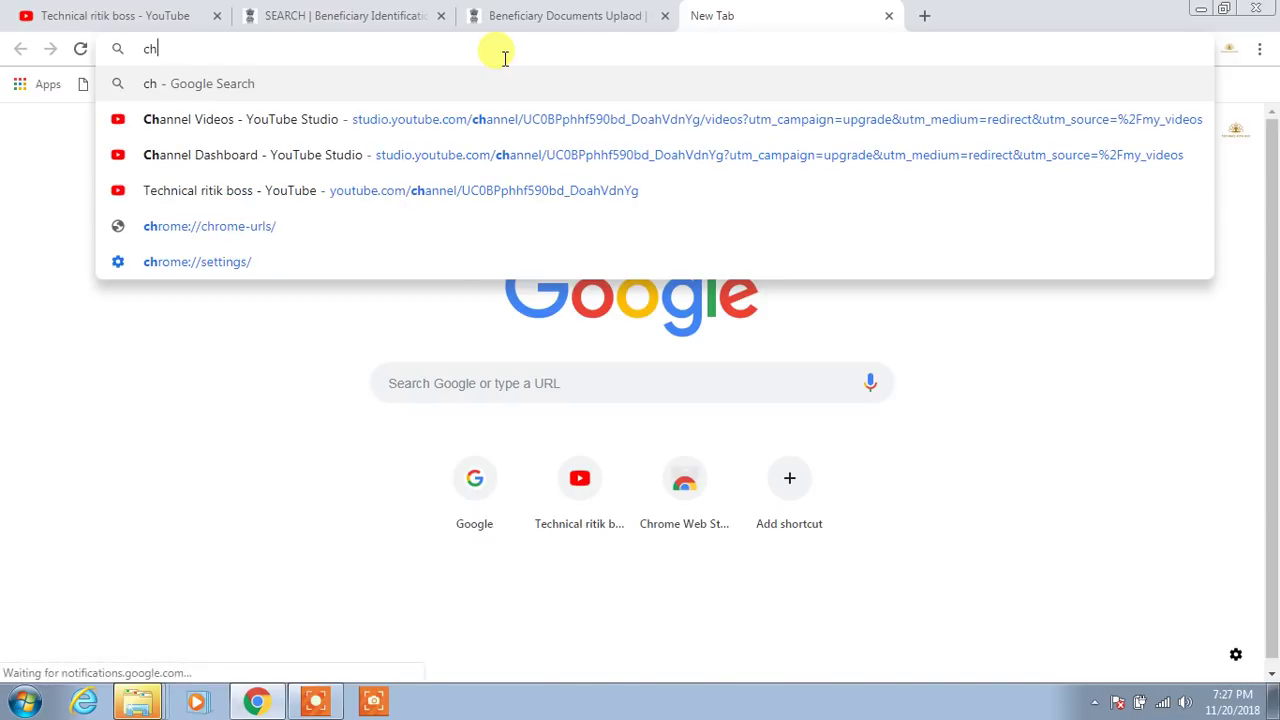
click(214, 232)
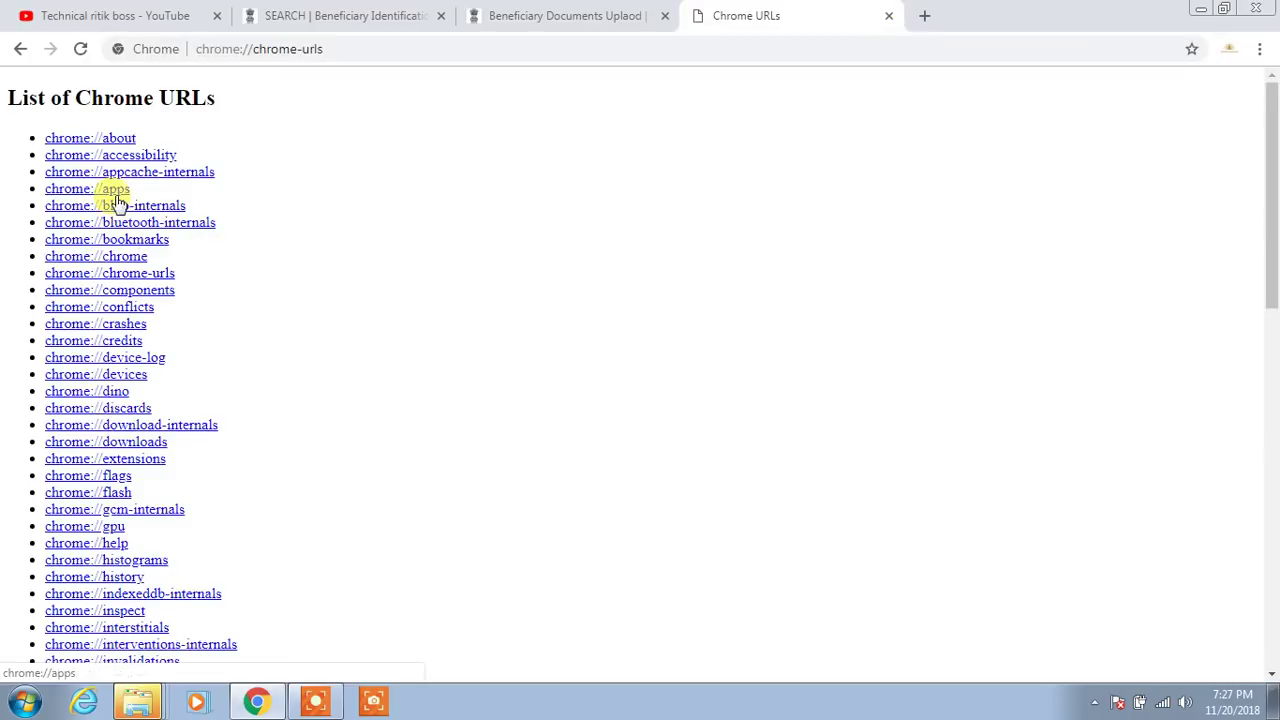
click(333, 50)
click(333, 50)
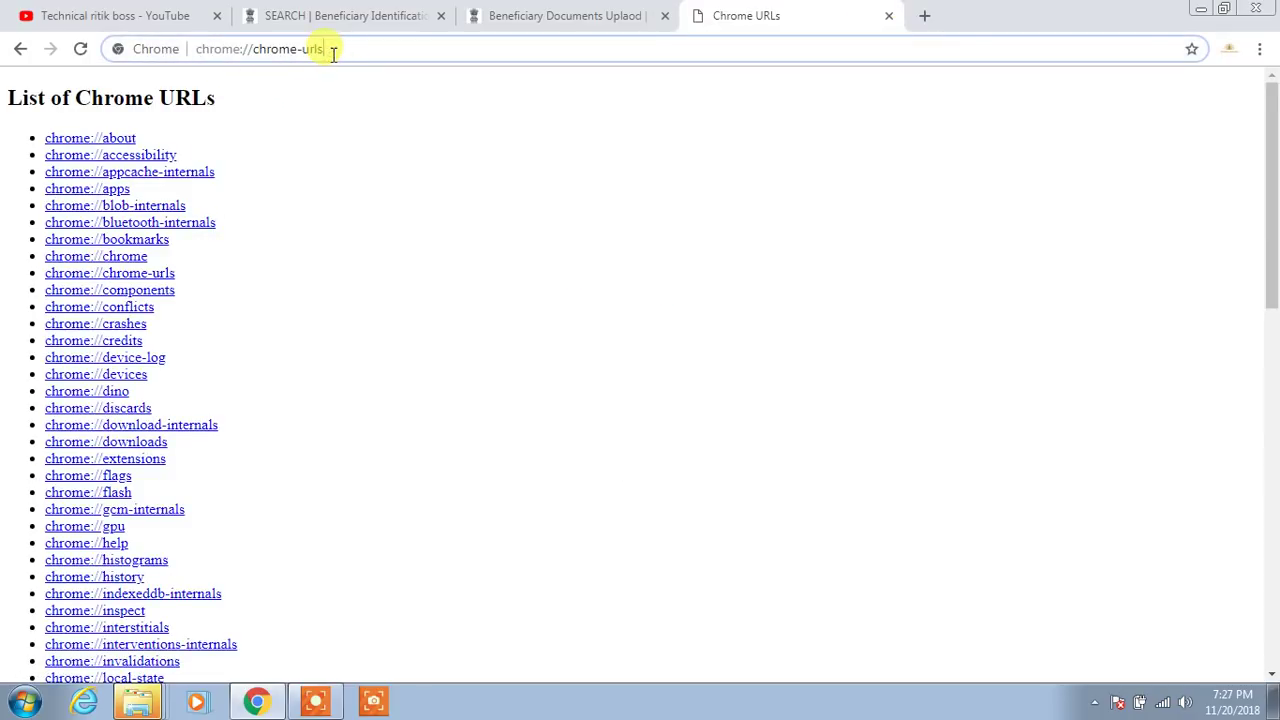
key(BackSpace)
key(BackSpace)
key(BackSpace)
key(BackSpace)
key(BackSpace)
key(BackSpace)
key(BackSpace)
key(BackSpace)
key(BackSpace)
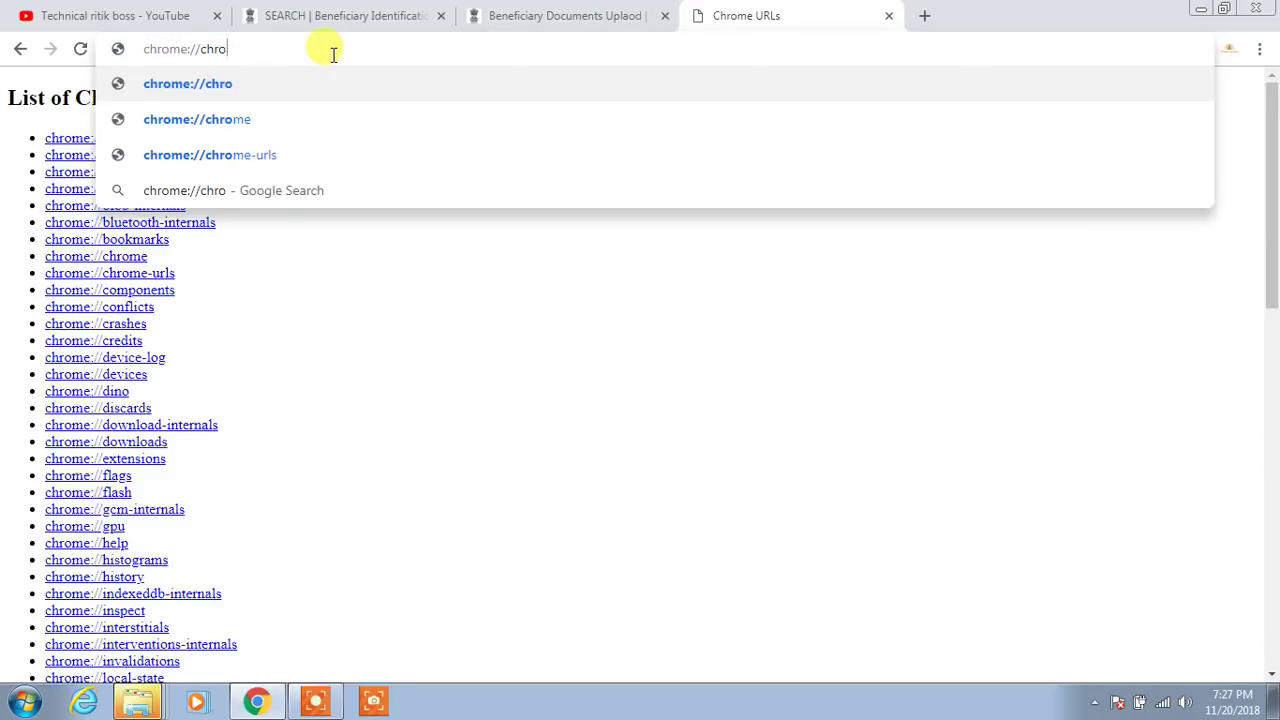
key(BackSpace)
key(BackSpace)
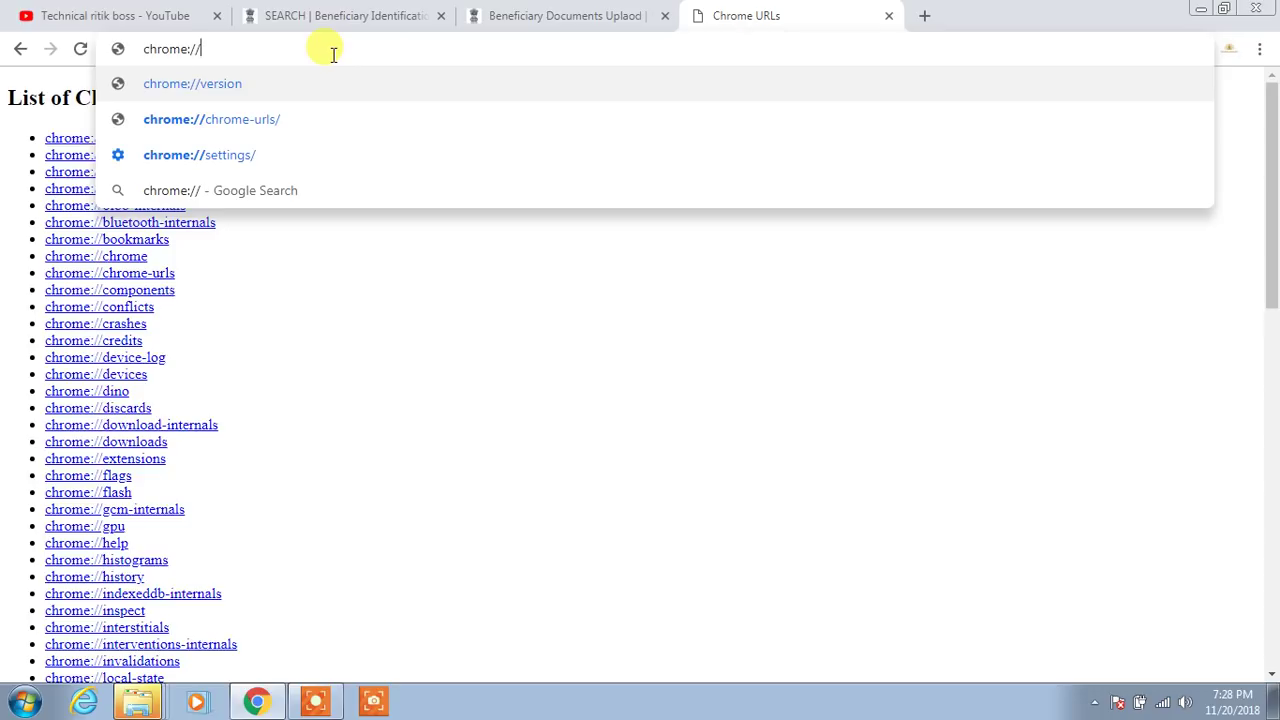
text(l)
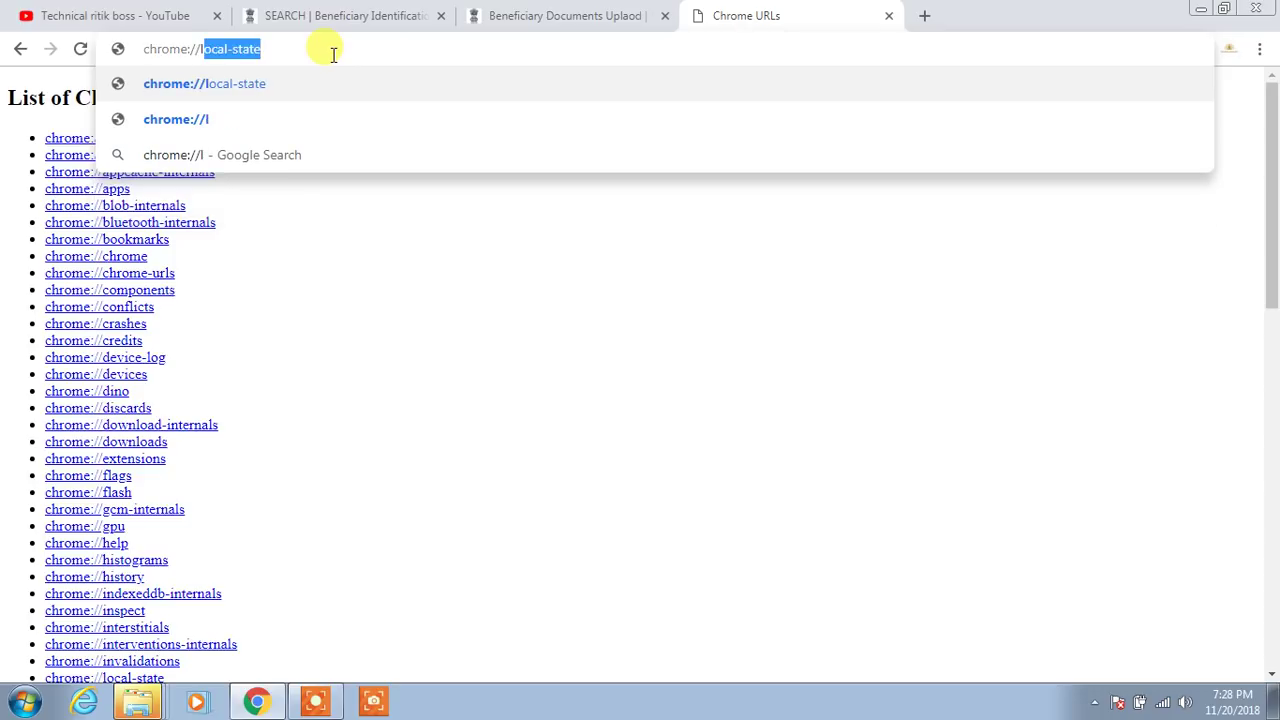
text(f)
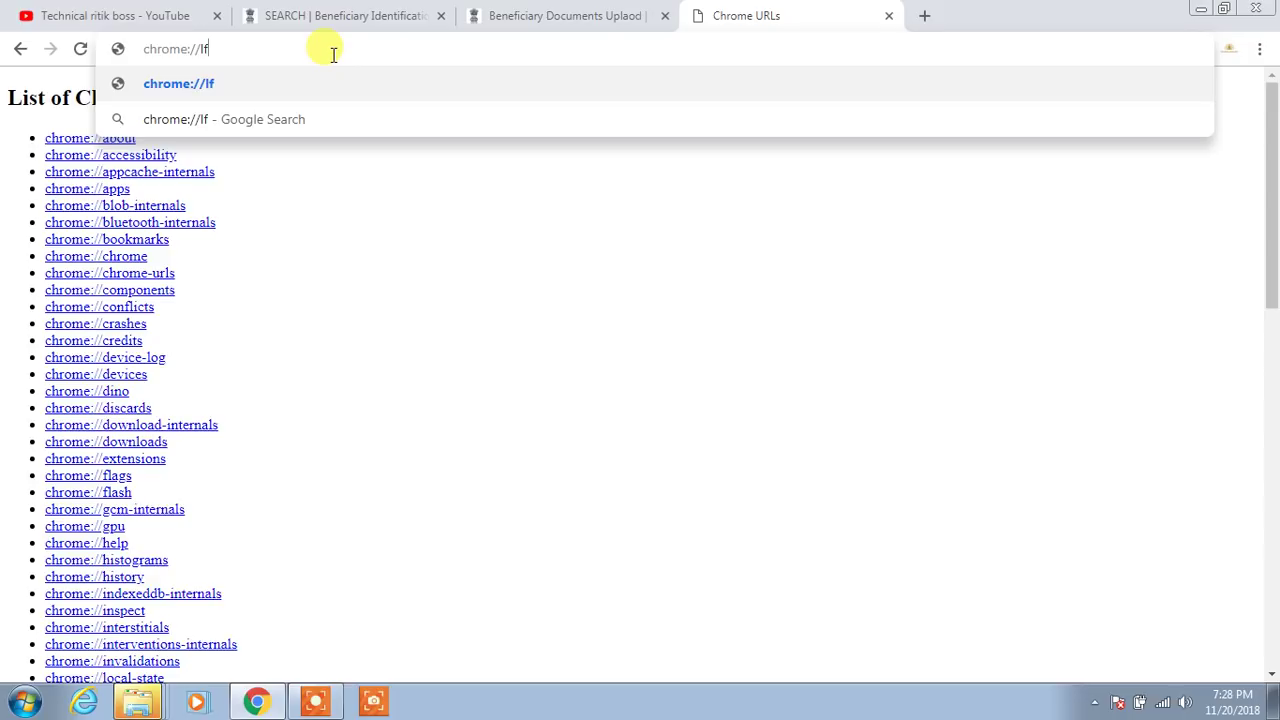
text(lagu)
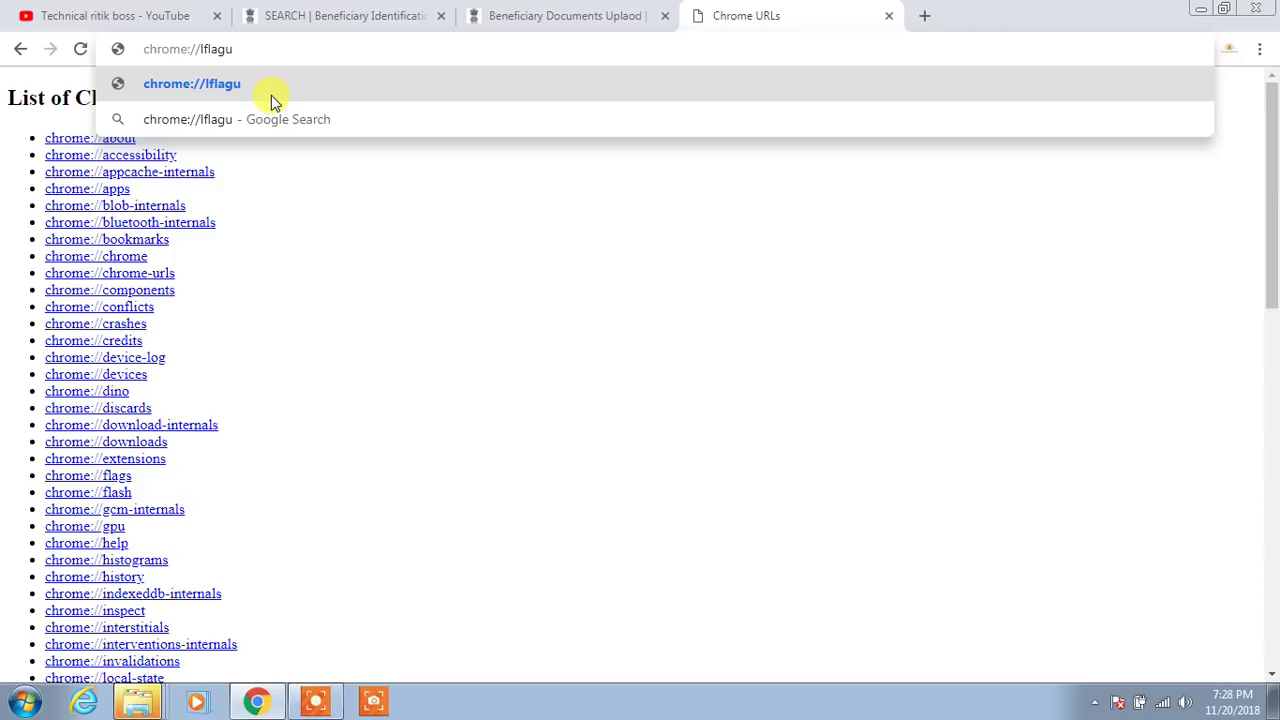
key(BackSpace)
key(BackSpace)
key(BackSpace)
key(BackSpace)
key(BackSpace)
key(BackSpace)
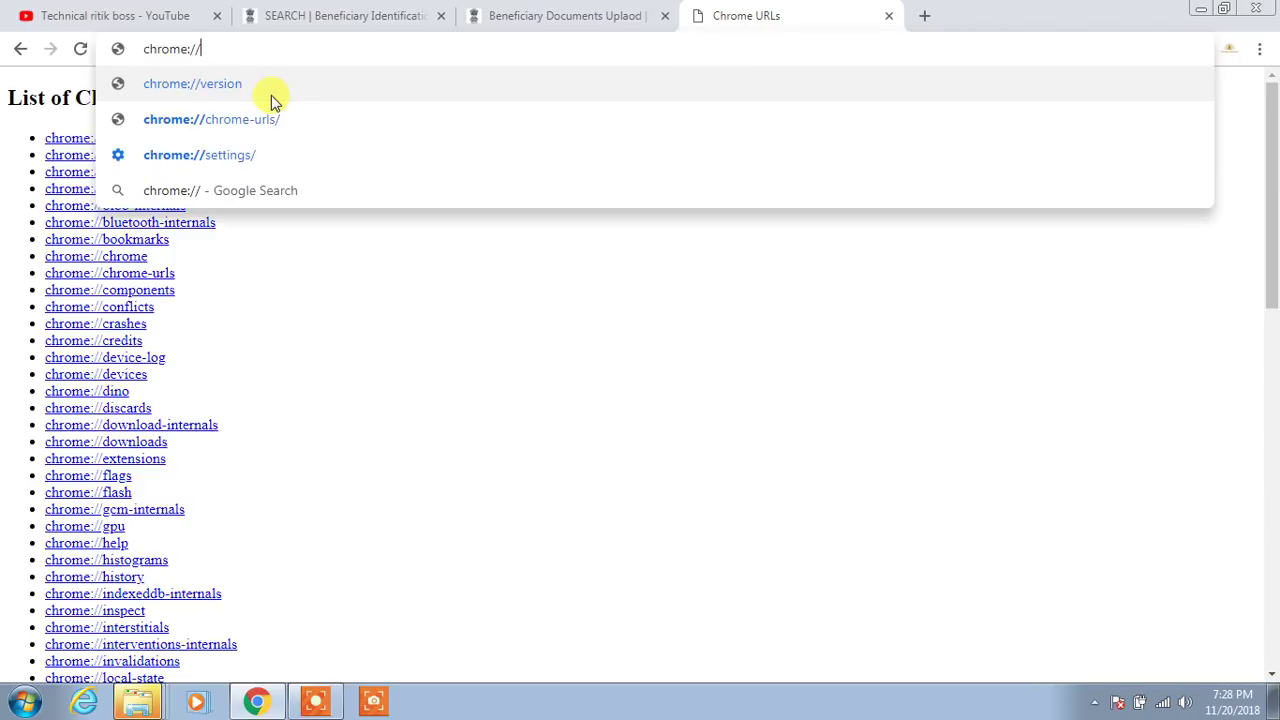
text(f)
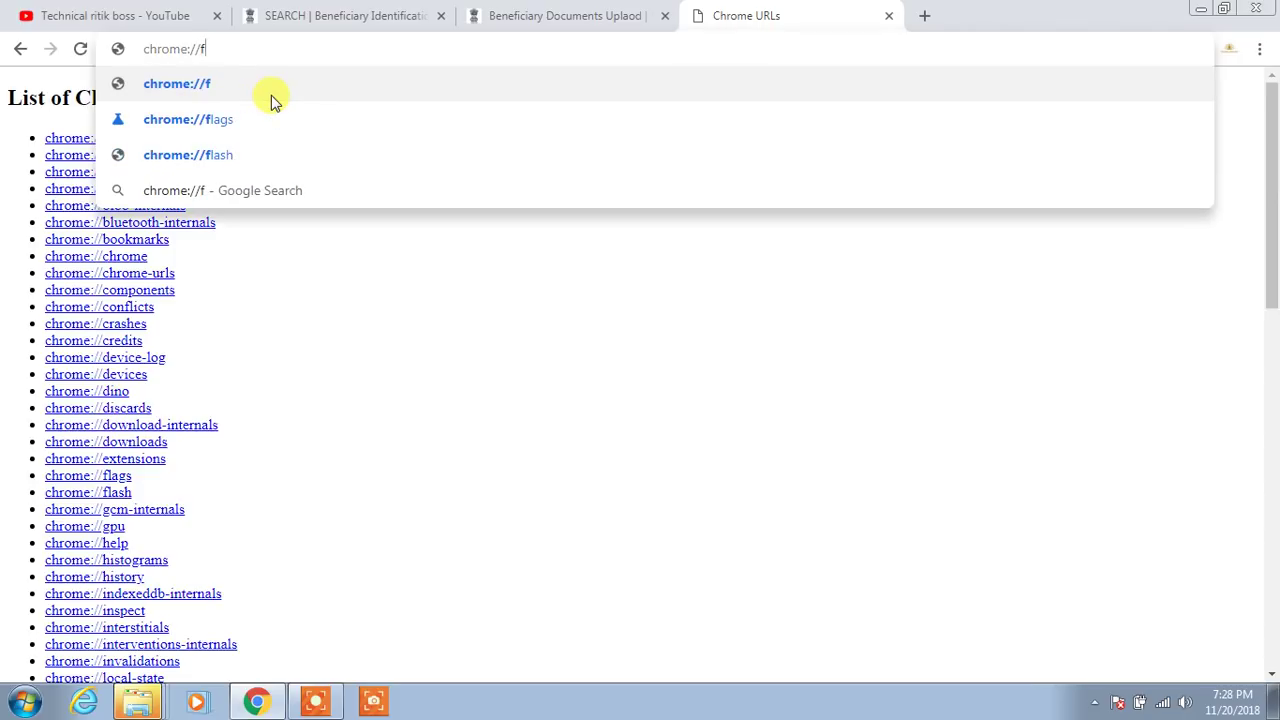
text(lag)
text(s)
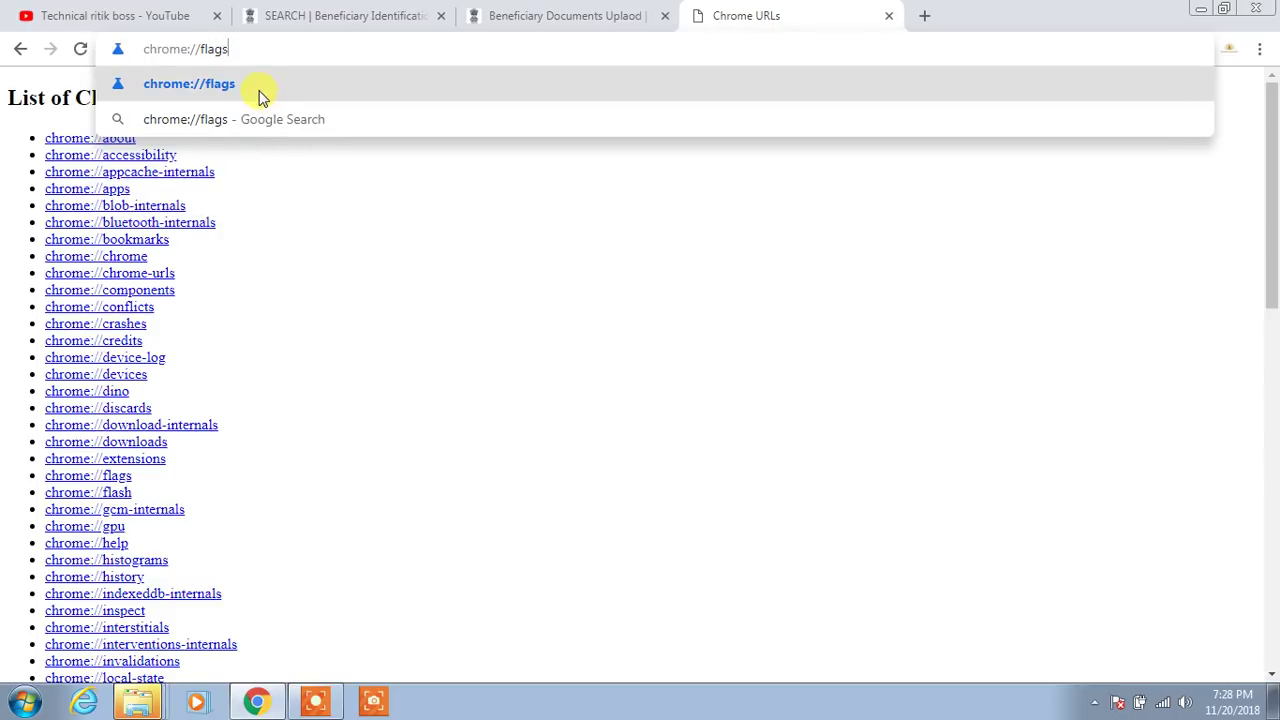
click(258, 92)
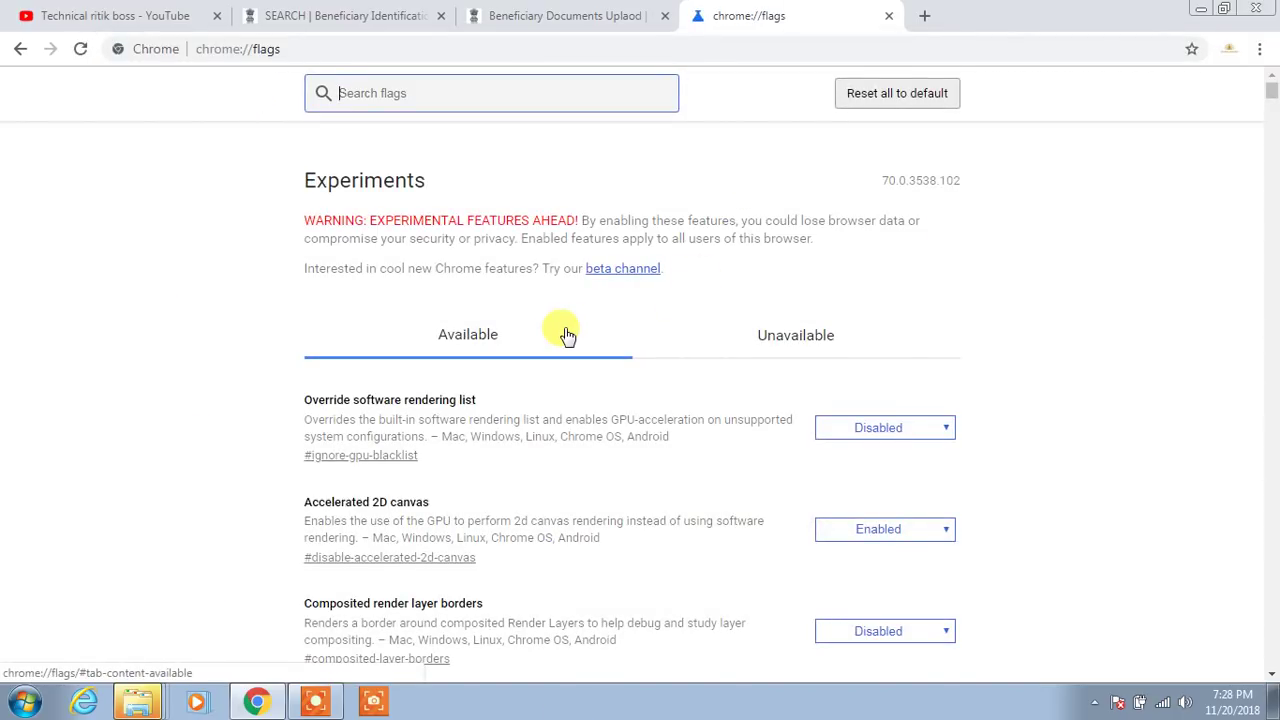
Find 'insecure' on the flags page to locate the allow-insecure-localhost flag
key(ctrl+f)
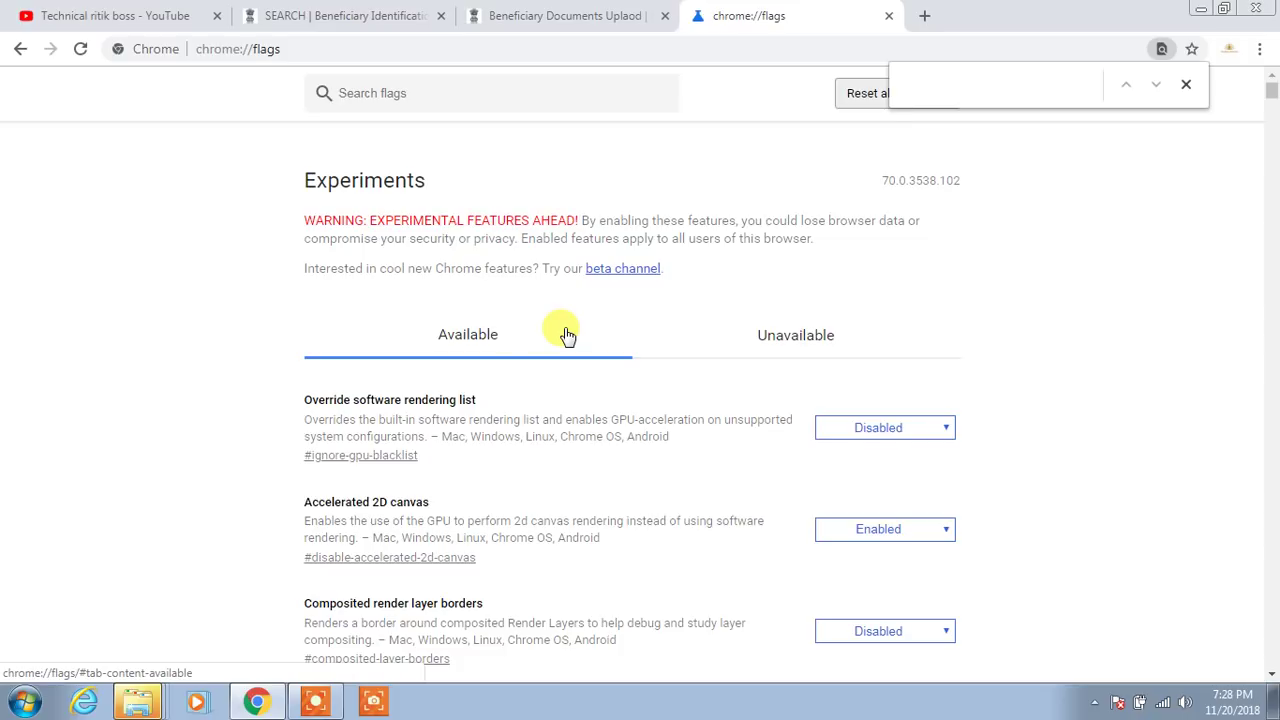
text(ins)
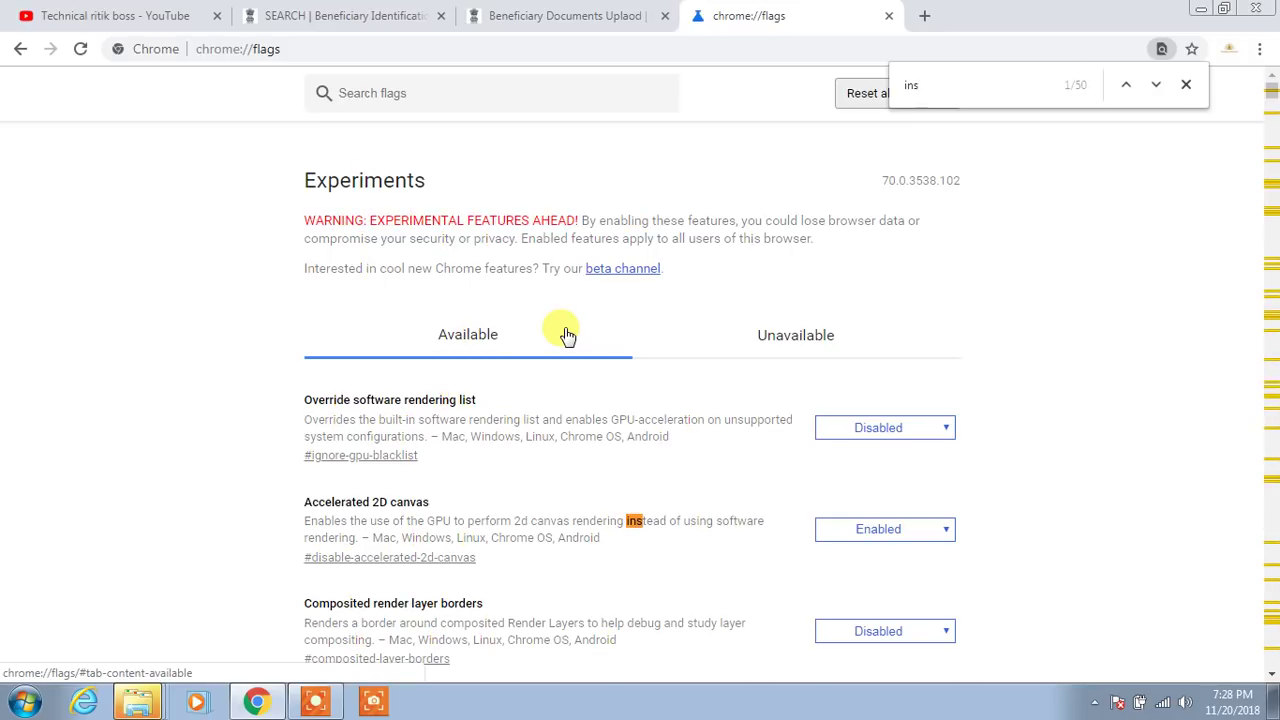
text(e)
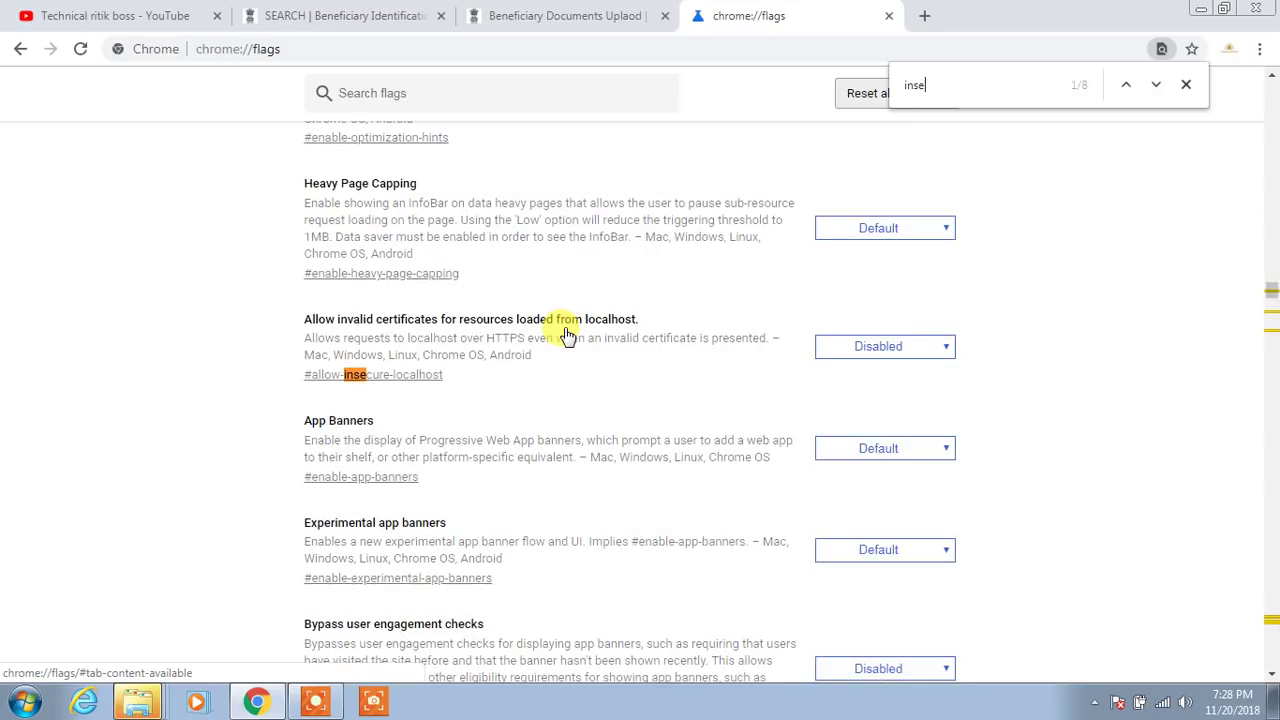
text(cure)
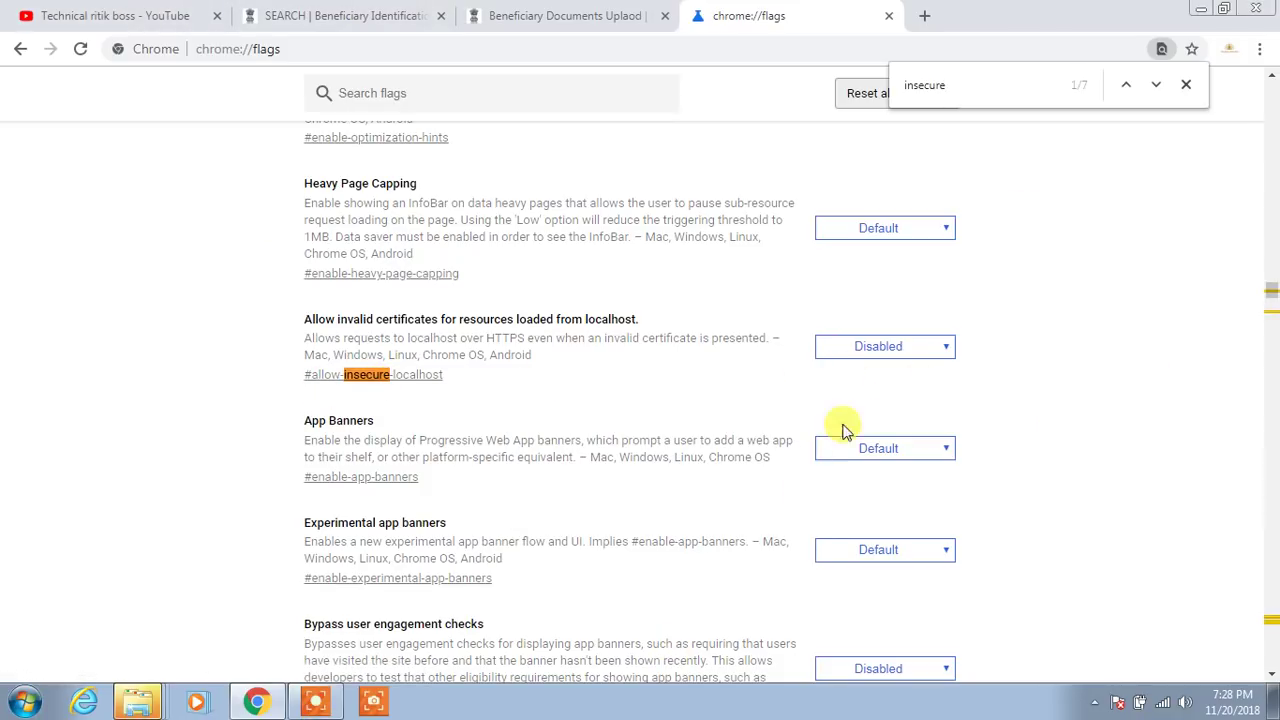
Set #allow-insecure-localhost to Enabled and relaunch Chrome
click(931, 350)
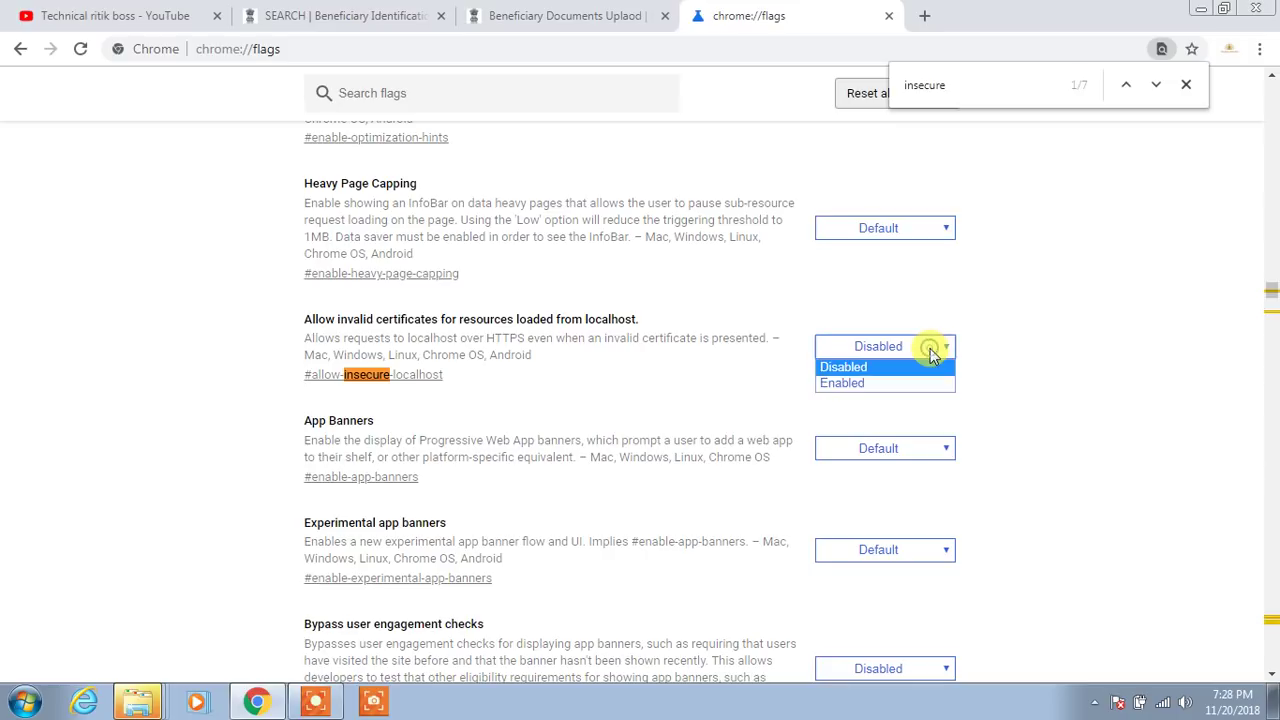
click(881, 383)
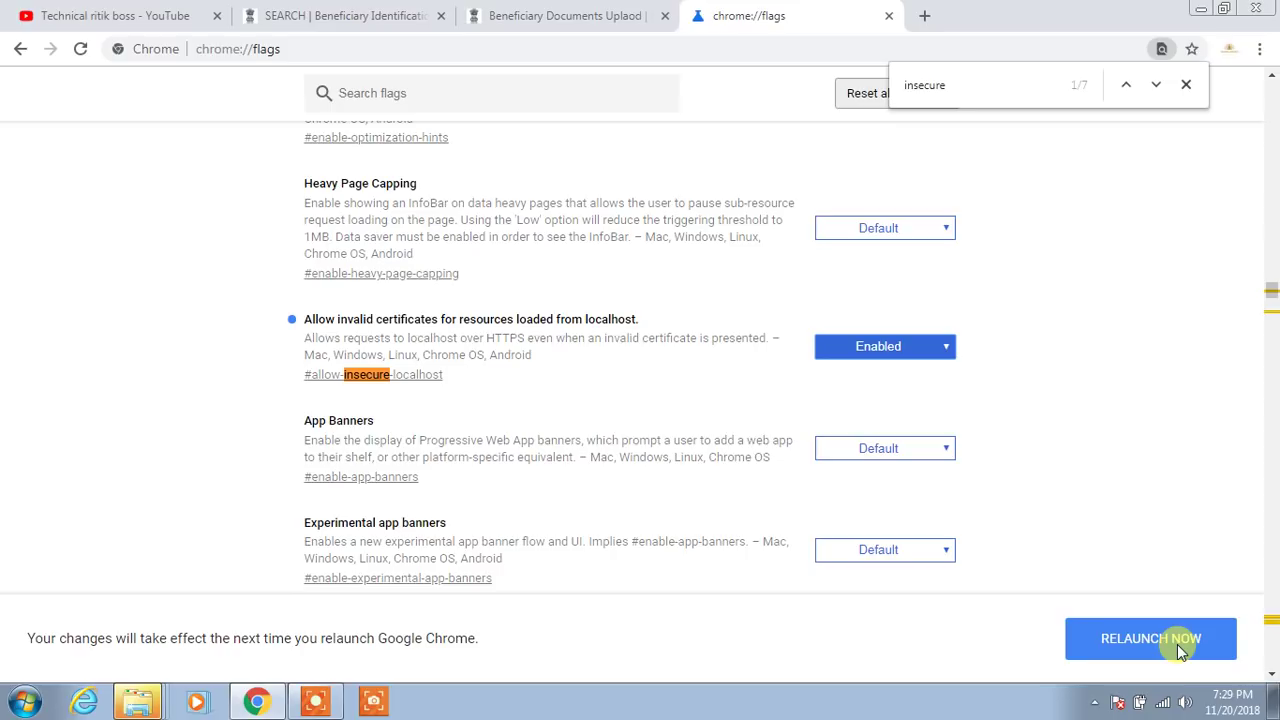
click(1180, 650)
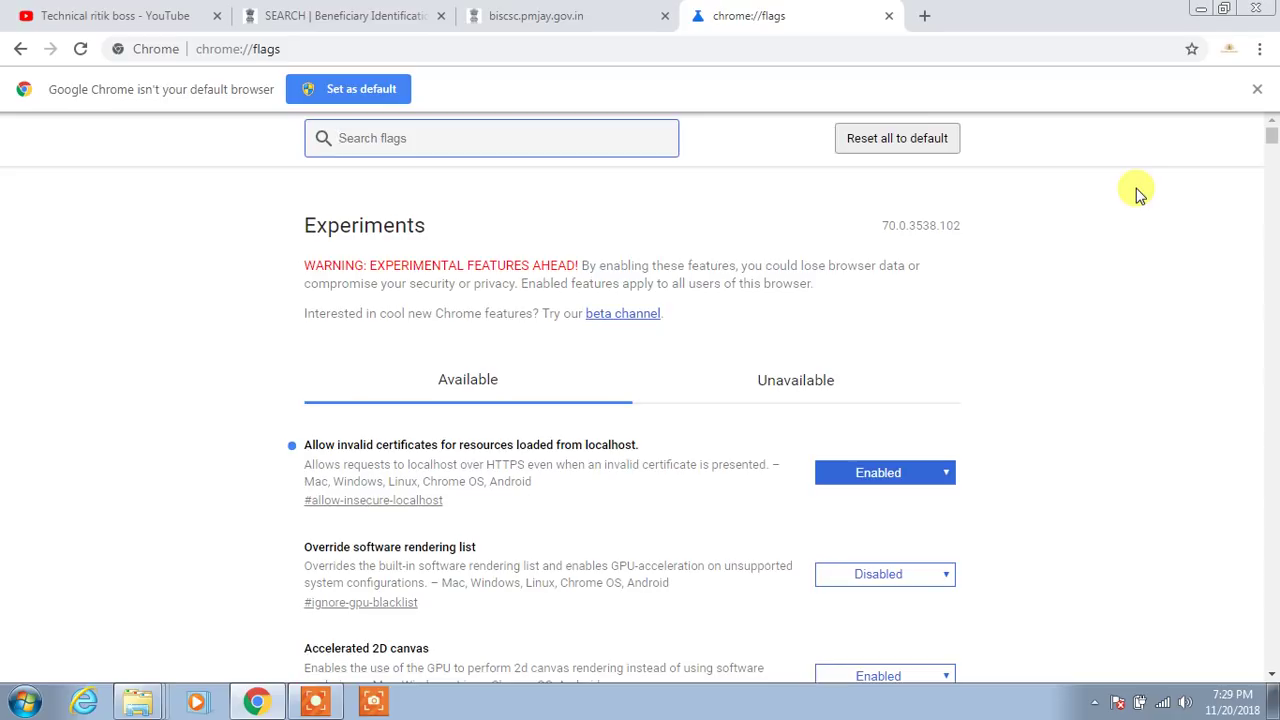
Close the Chrome flags tab after the relaunch
click(887, 16)
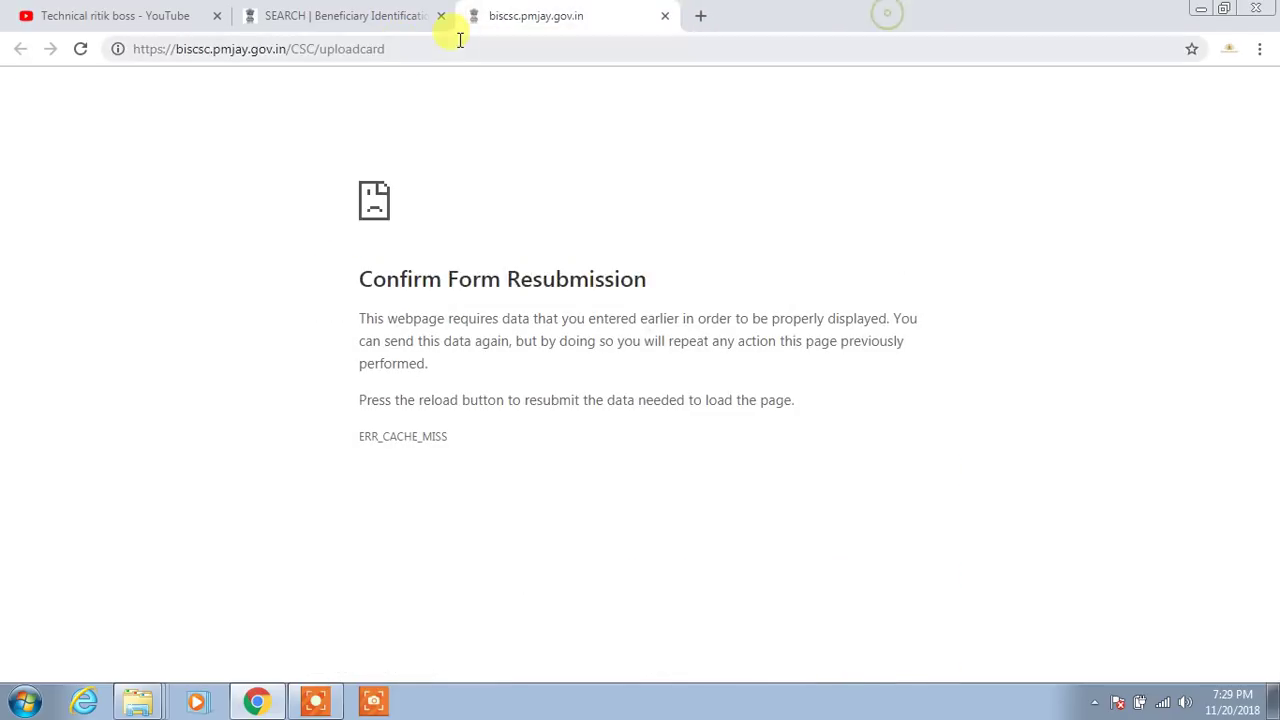
Close the Confirm Form Resubmission tab and return to Search Beneficiary via the portal home
click(666, 17)
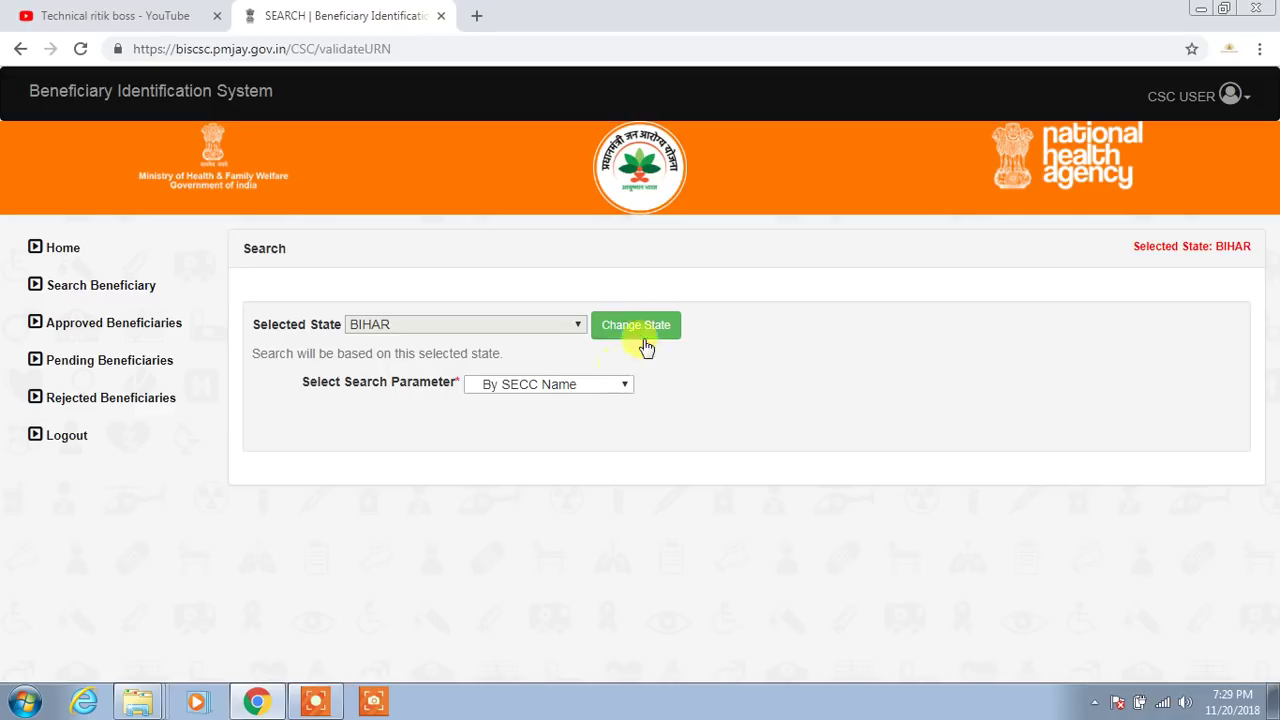
click(60, 260)
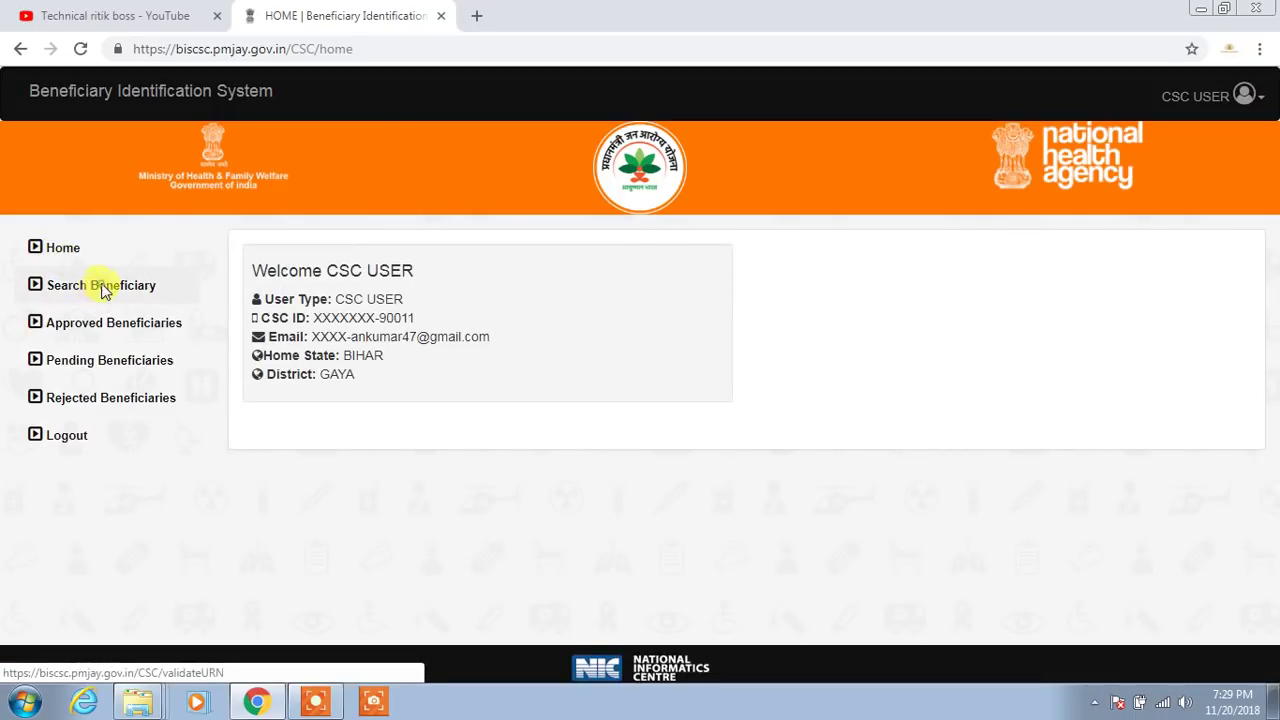
click(104, 288)
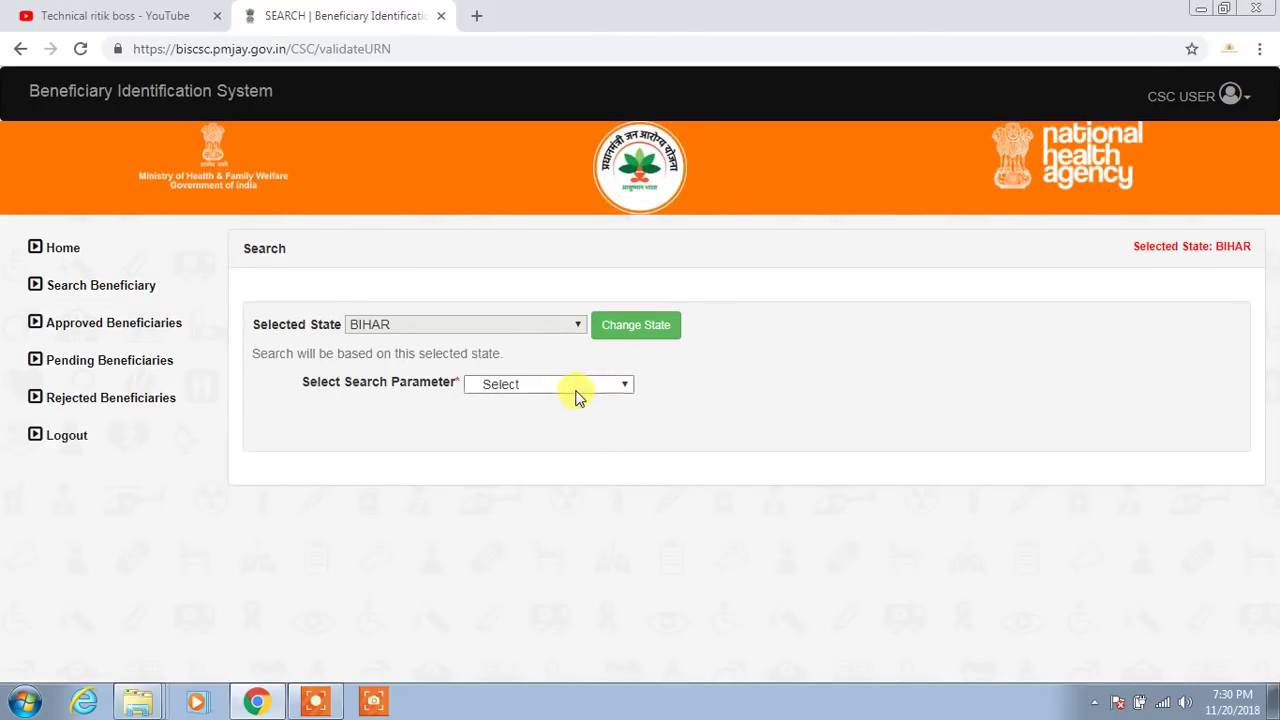
Set the search parameter to By SECC Name
click(580, 388)
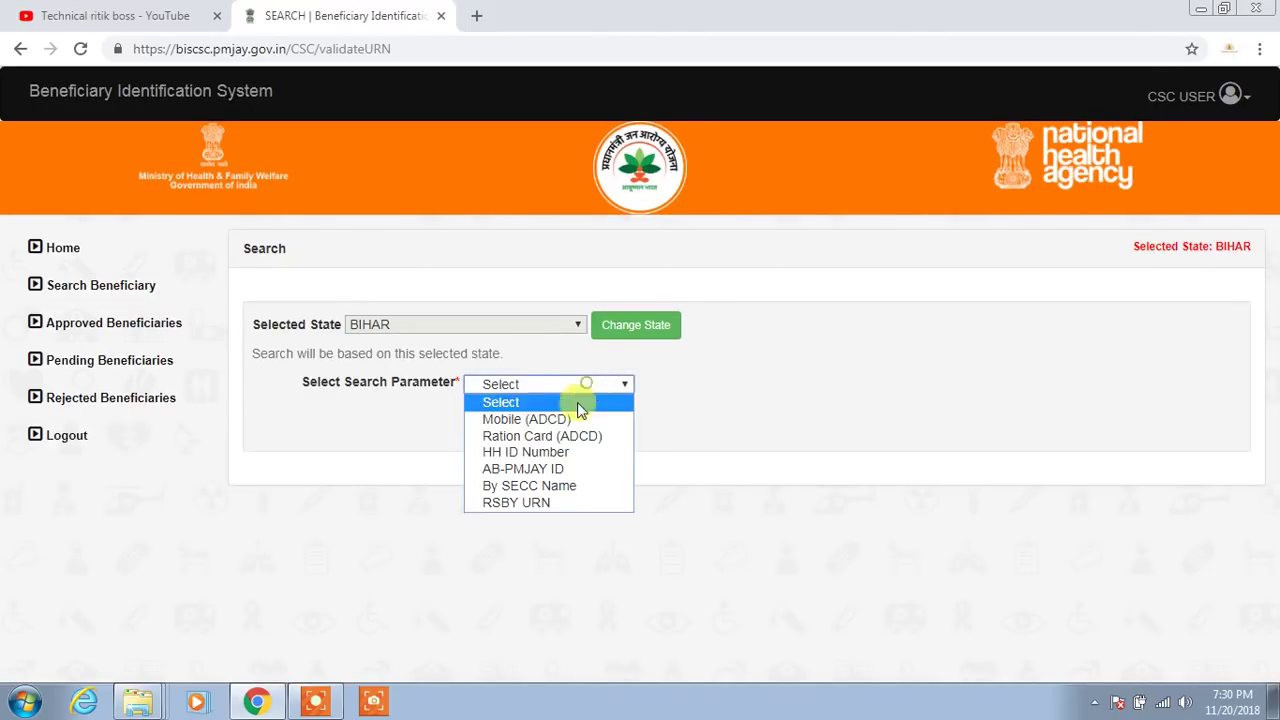
click(590, 488)
click(621, 462)
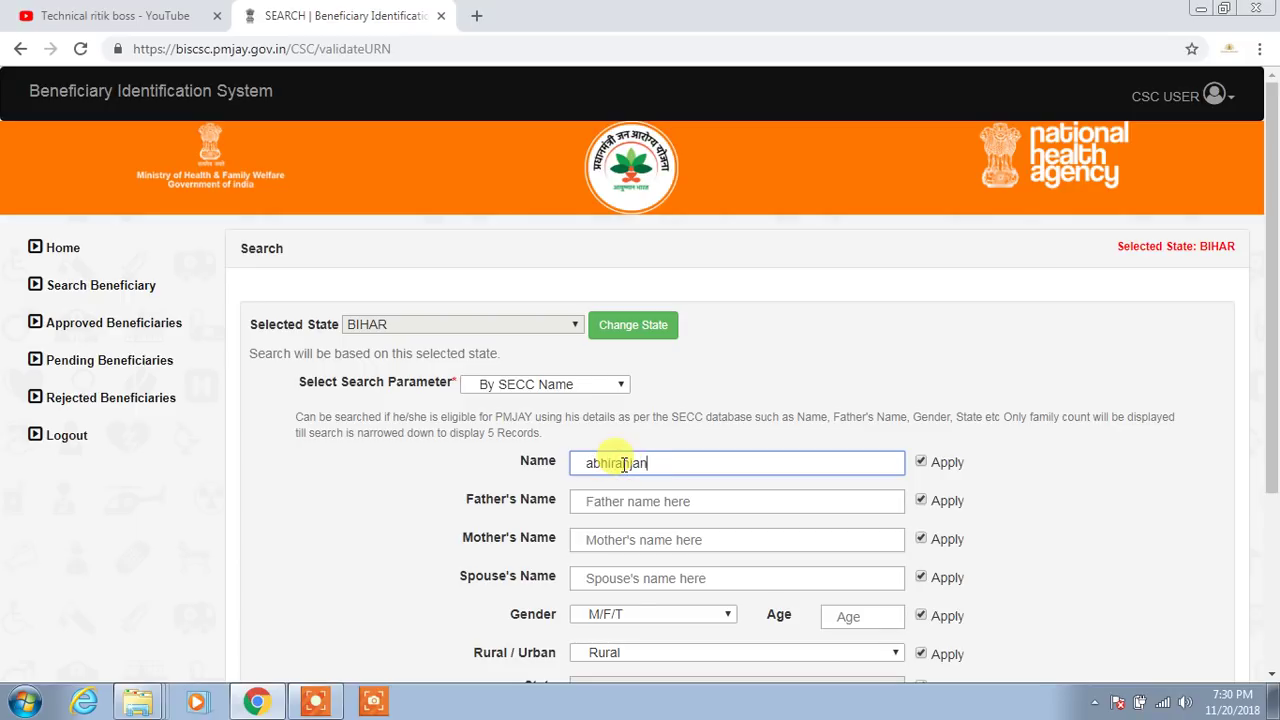
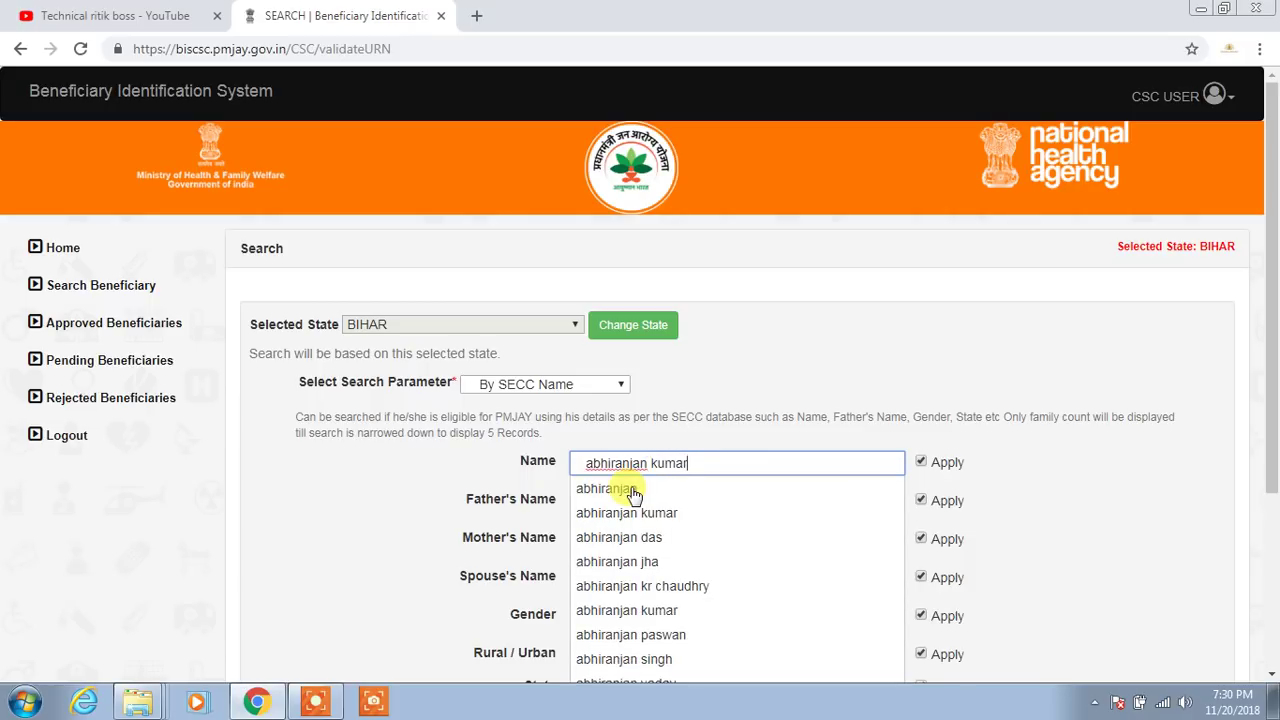
Enter the beneficiary's full name and pin code and search, returning one Panchanpur, Gaya record
scroll(688, 523, down, 3)
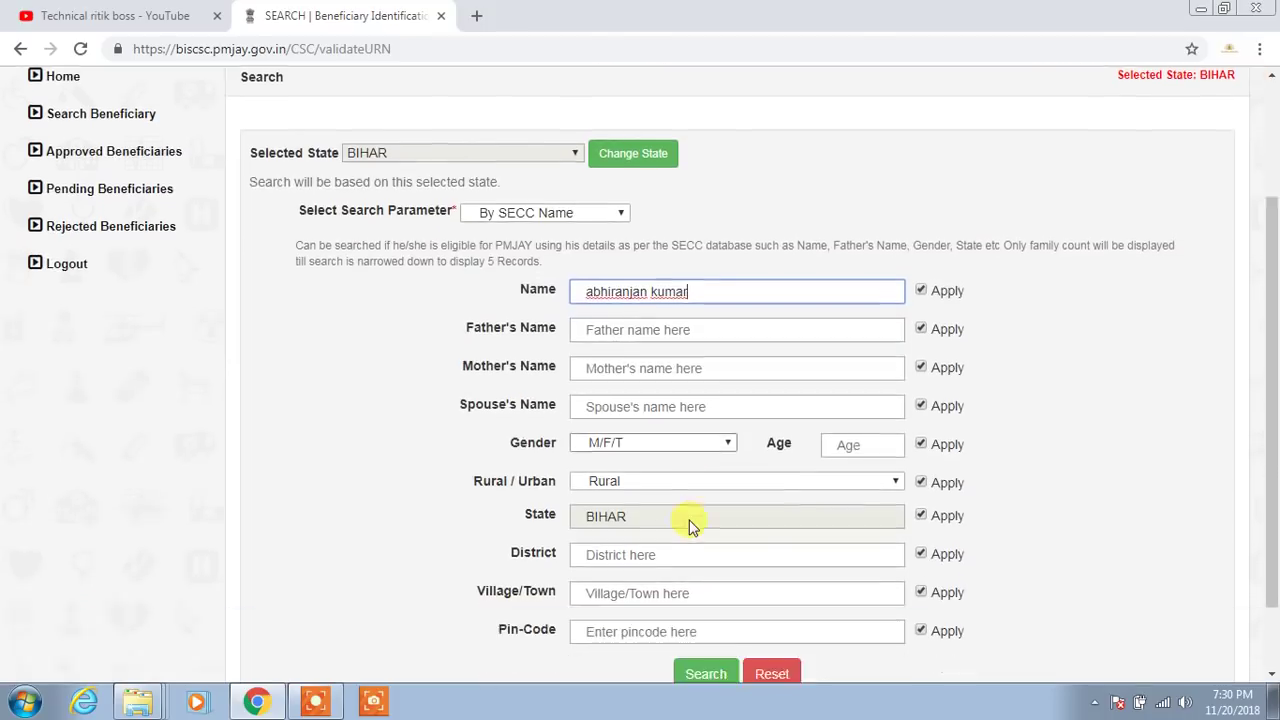
click(620, 543)
text(824236)
click(705, 588)
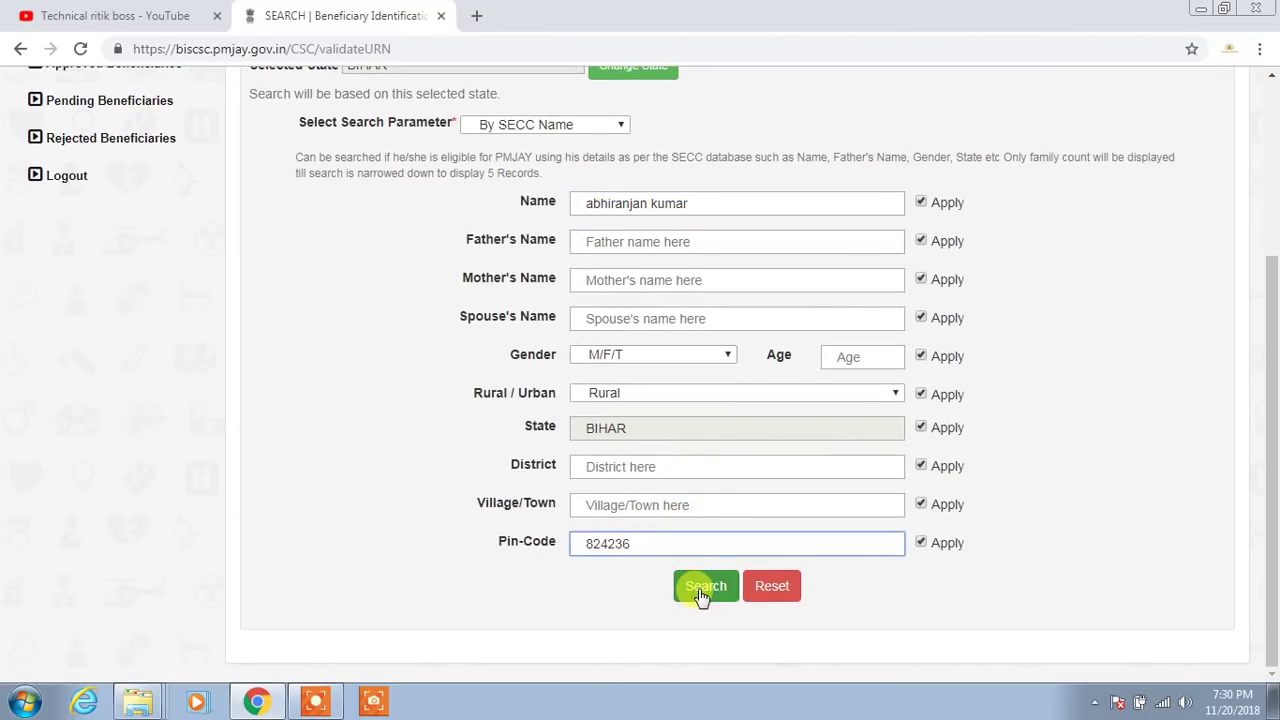
scroll(535, 503, down, 3)
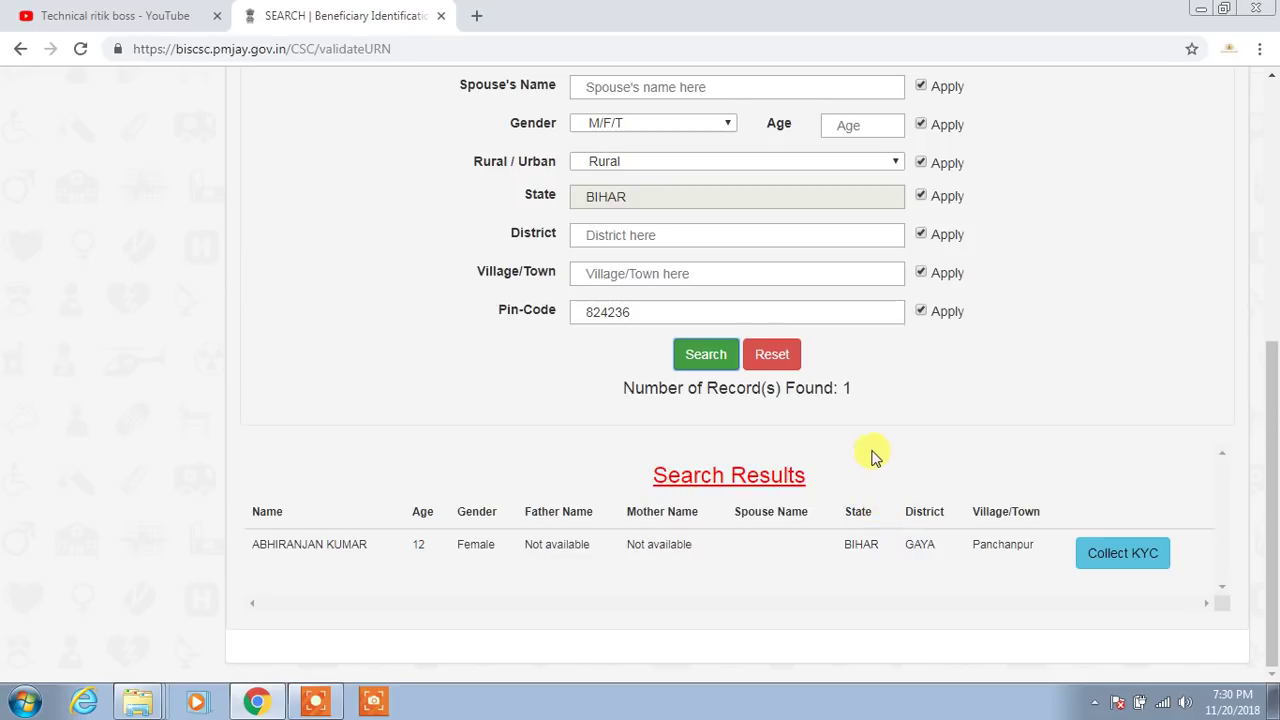
scroll(703, 331, up, 1)
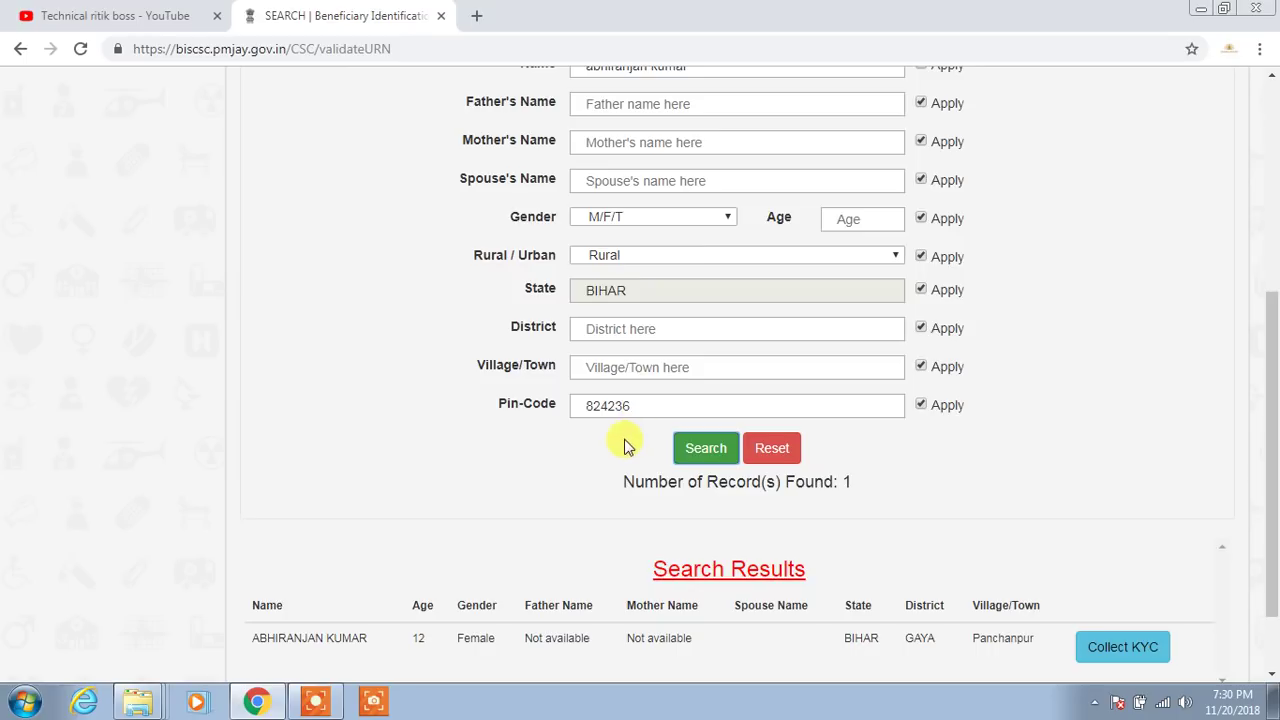
scroll(628, 445, down, 1)
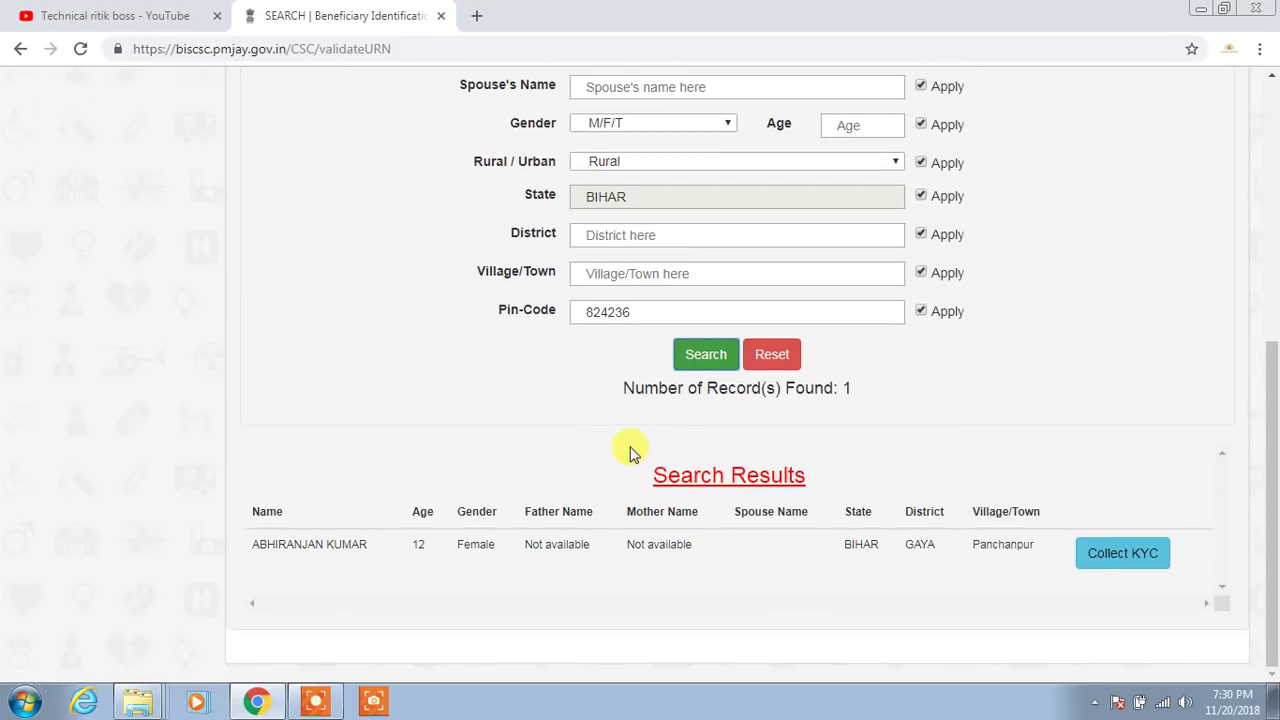
scroll(631, 458, up, 2)
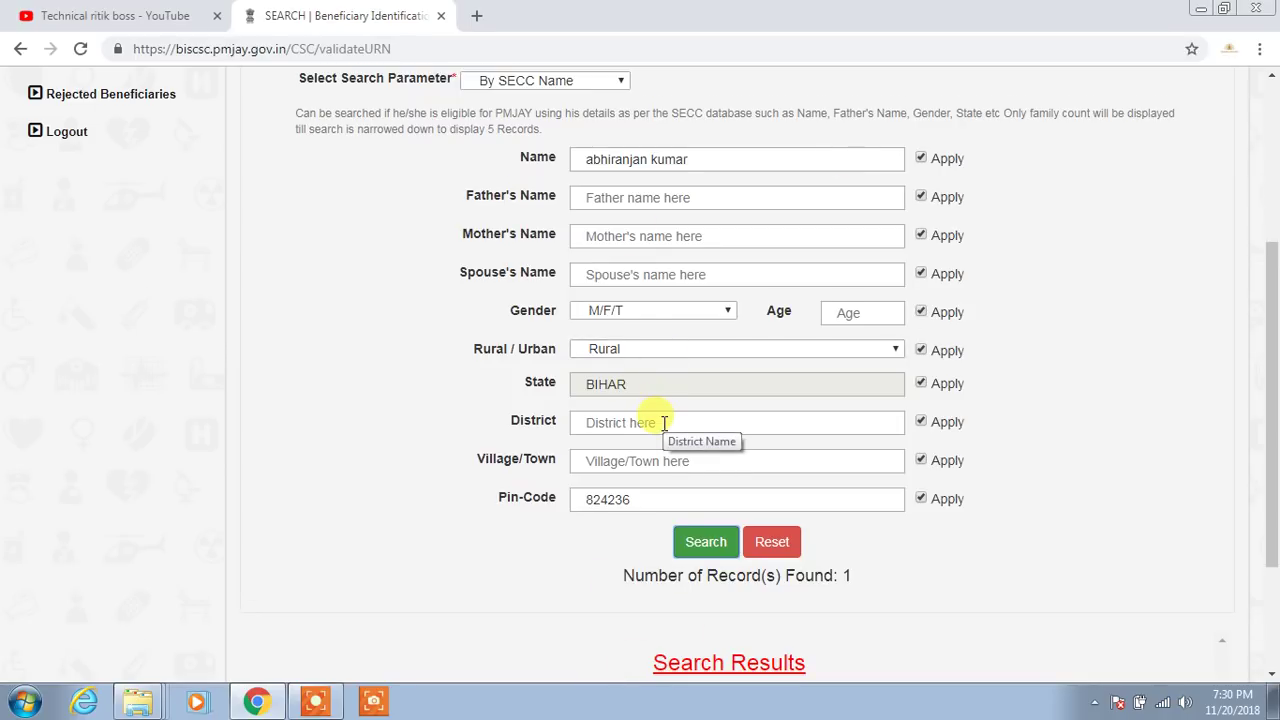
scroll(663, 422, down, 2)
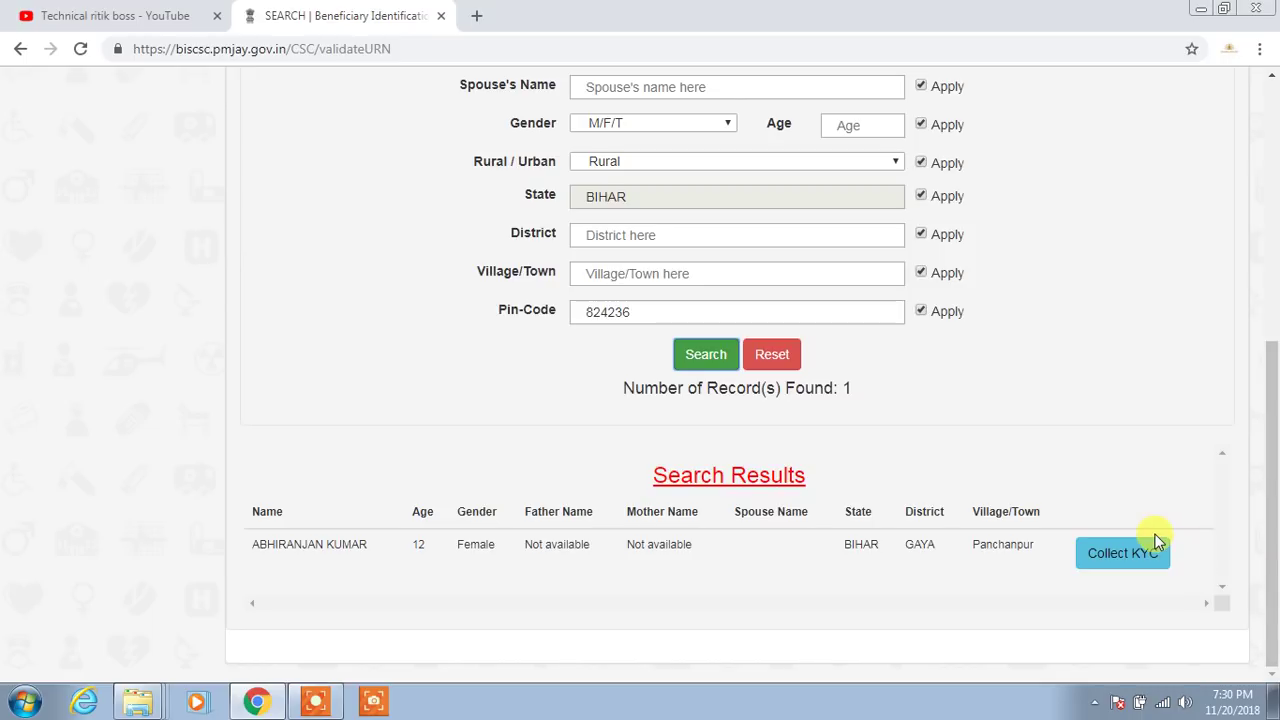
click(315, 700)
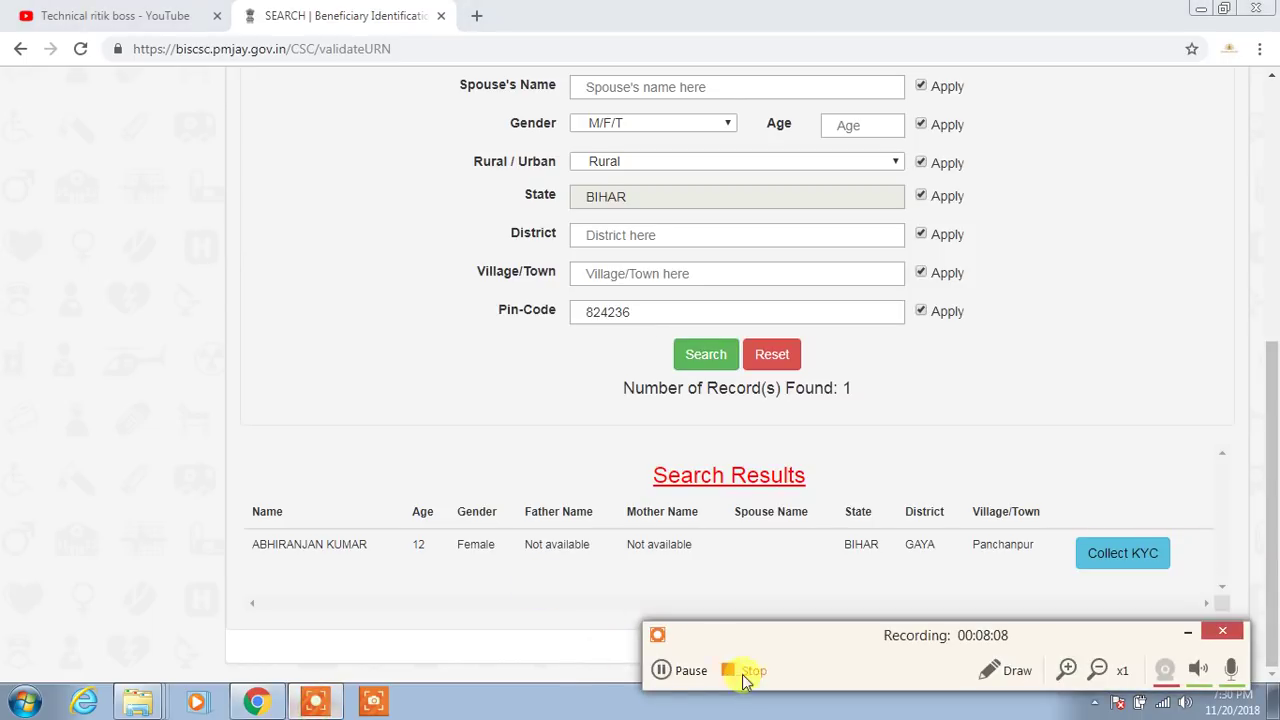
click(664, 670)
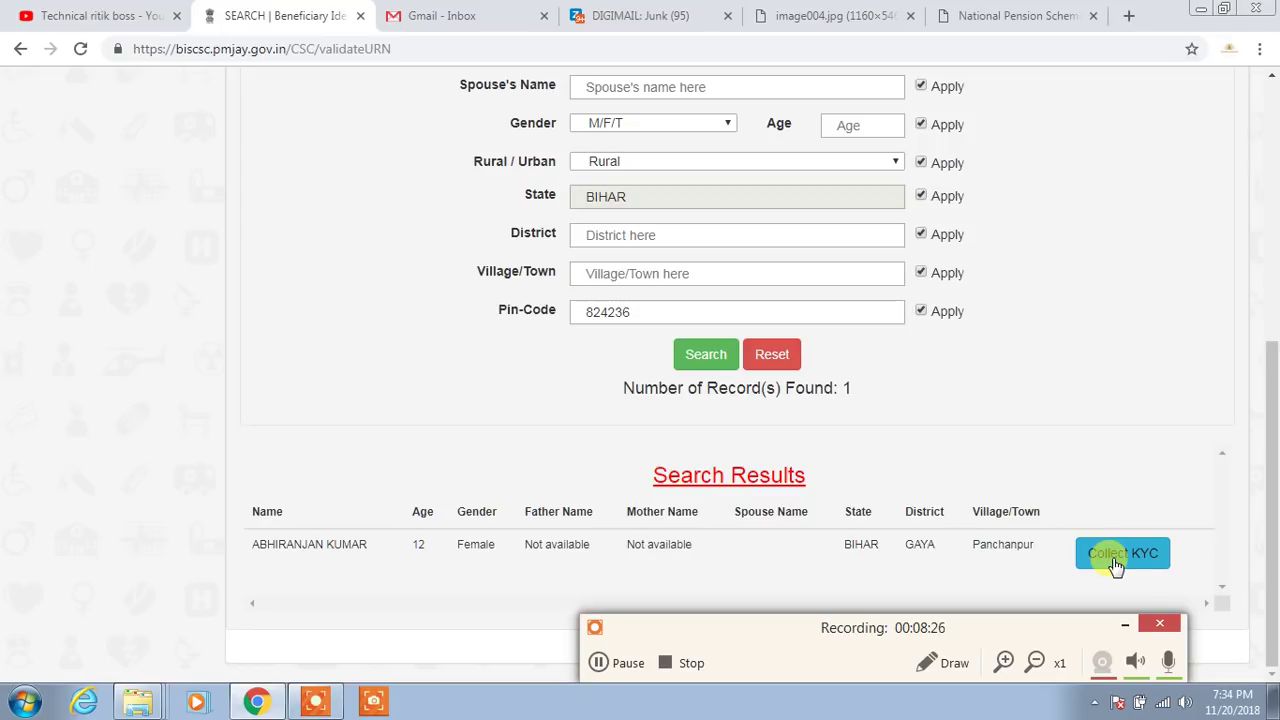
Start KYC collection, enter the beneficiary's mobile number marked as Self, and glance at Gmail before returning
click(1116, 563)
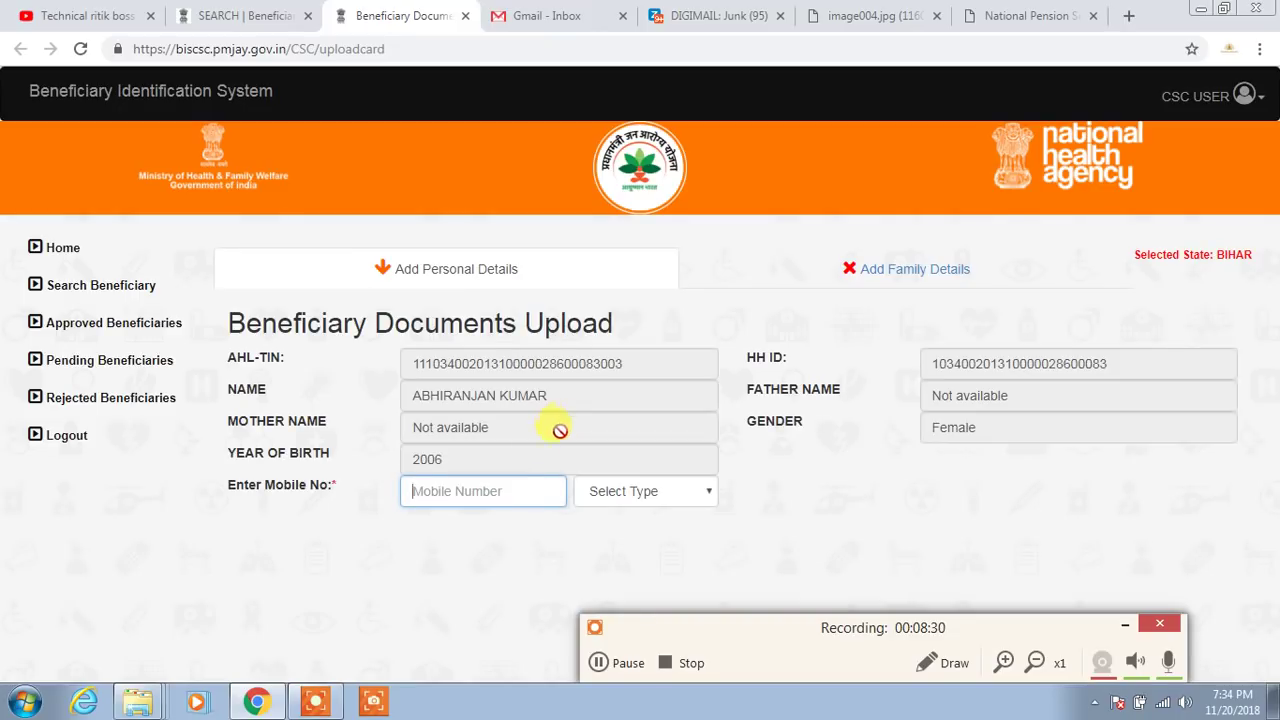
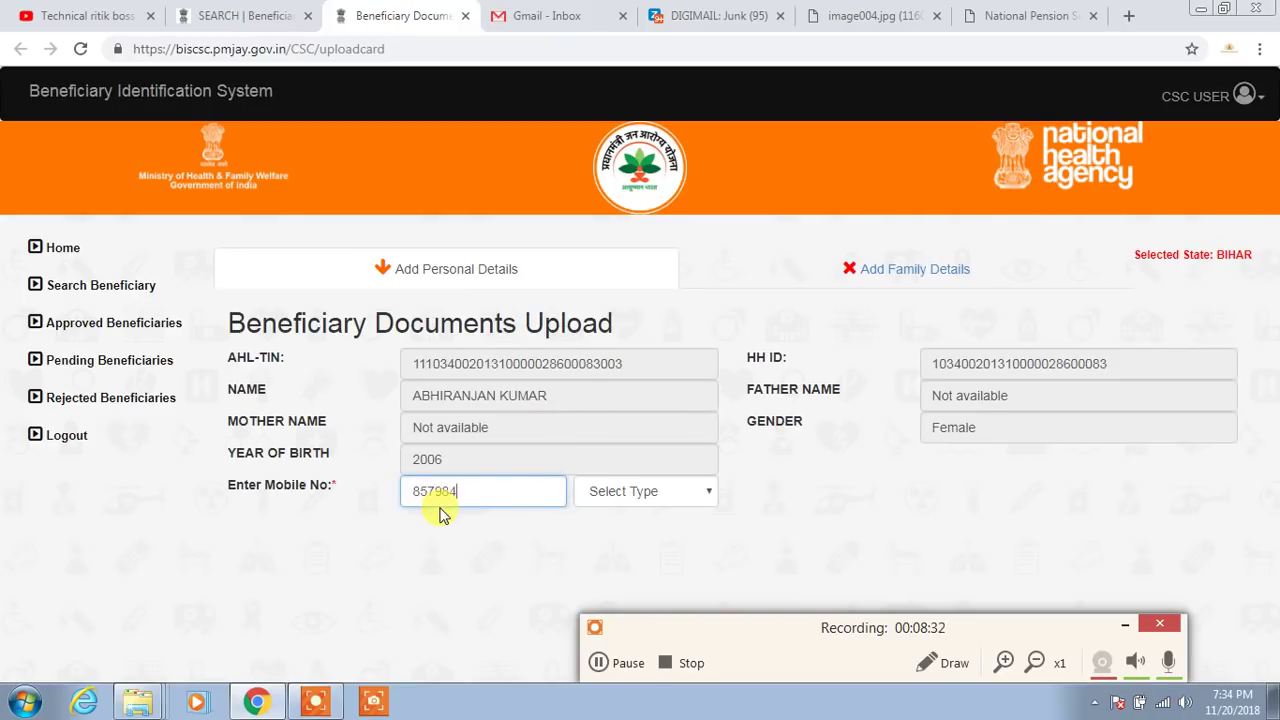
click(680, 491)
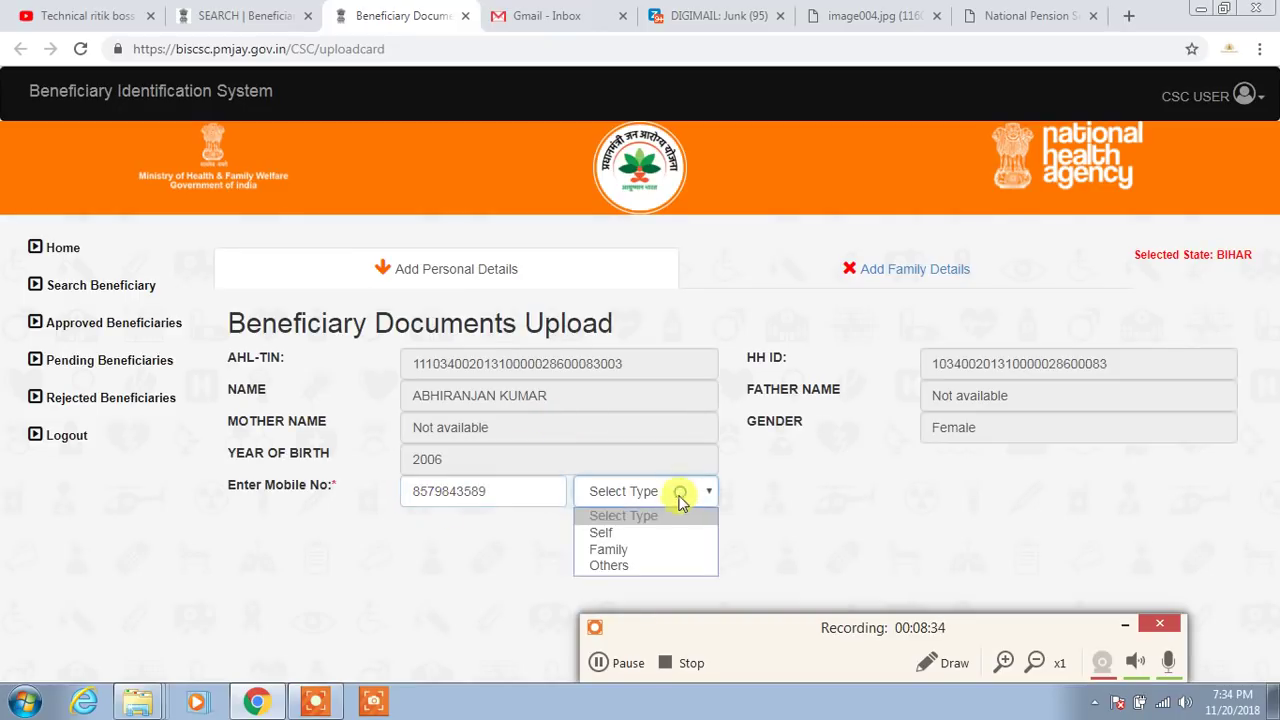
click(610, 535)
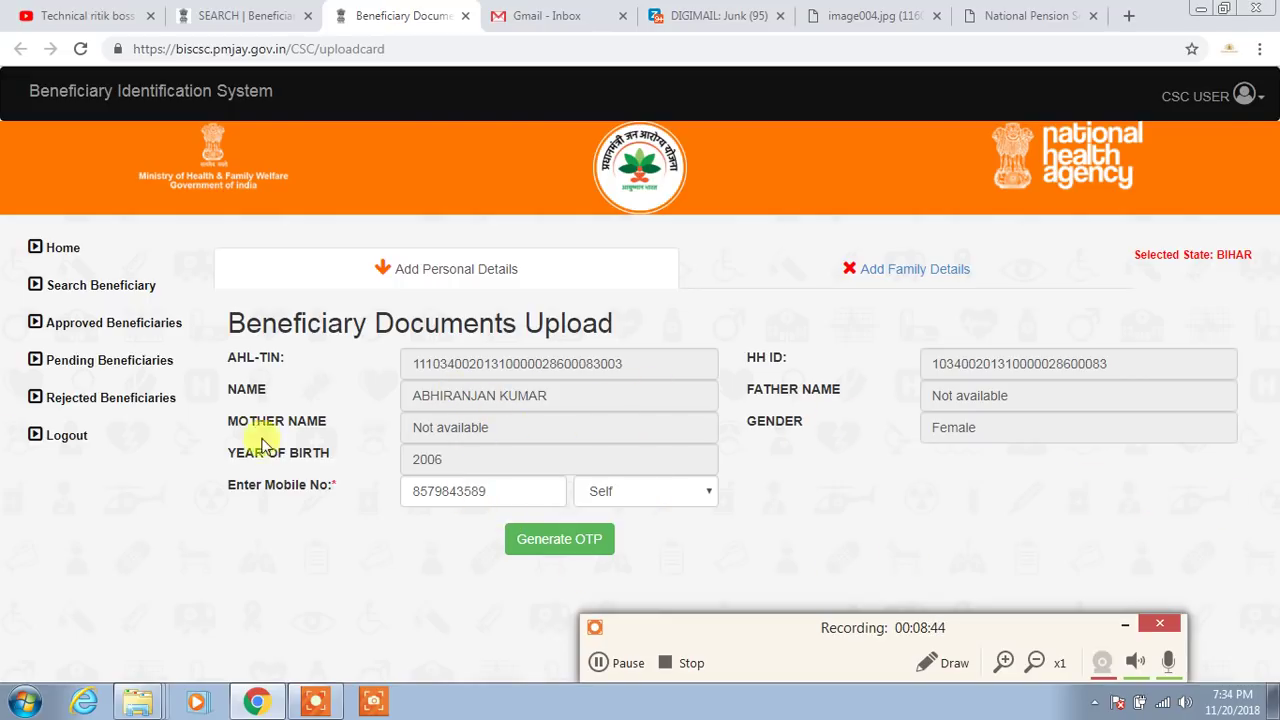
click(547, 16)
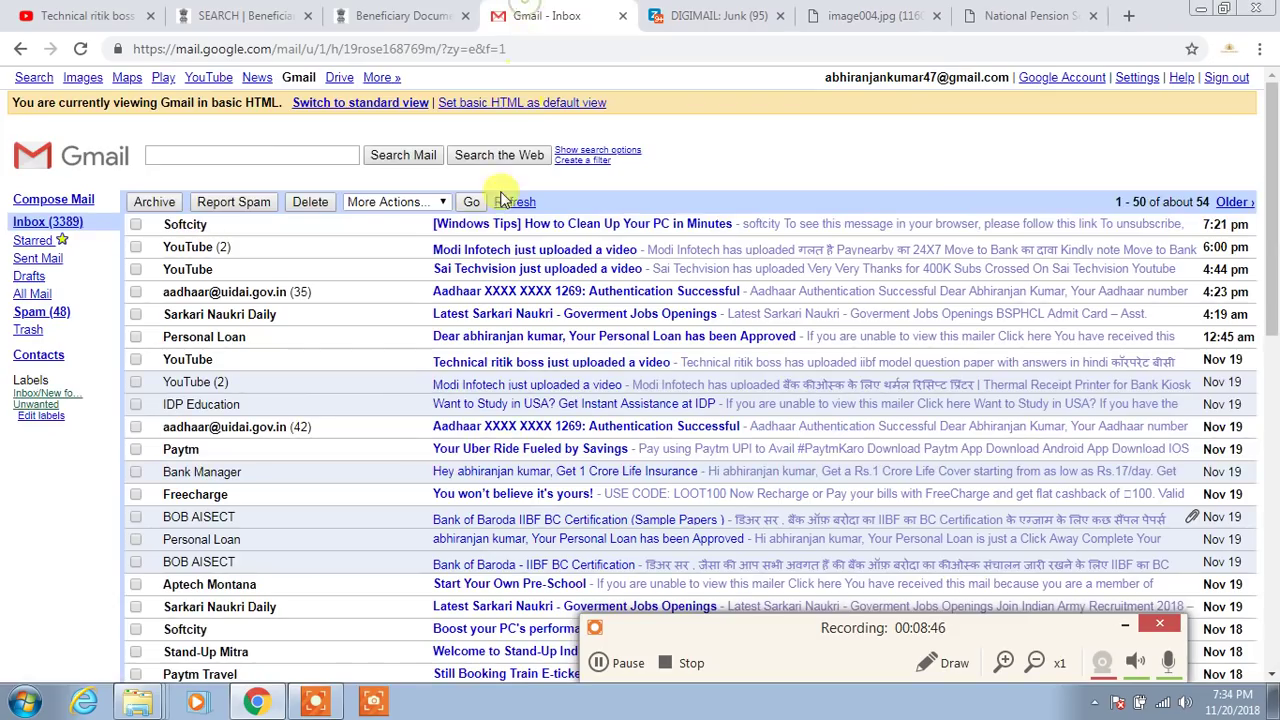
click(400, 16)
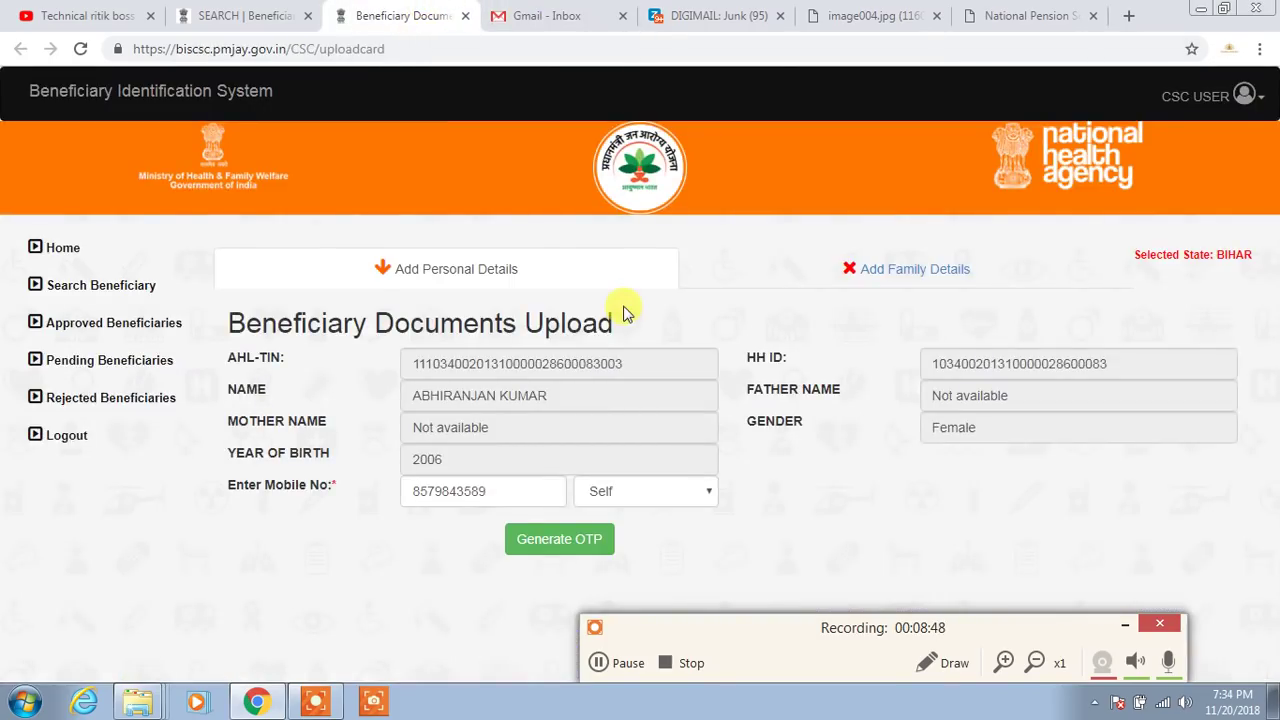